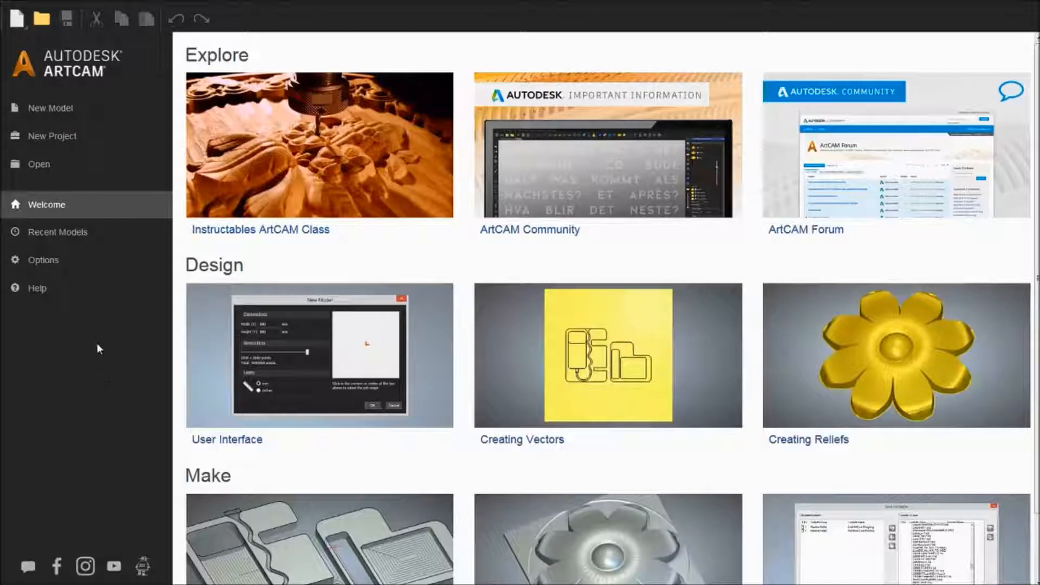
Open the USS Lucid photo as the basis of a new model.
{"action": "left_click", "coordinate": [49, 164]}
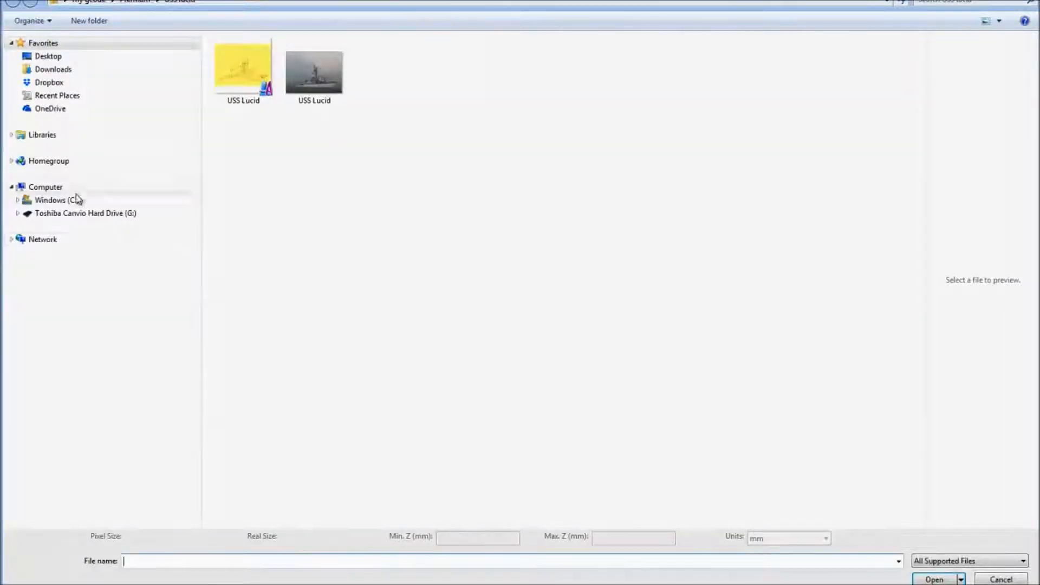
{"action": "left_click", "coordinate": [317, 87]}
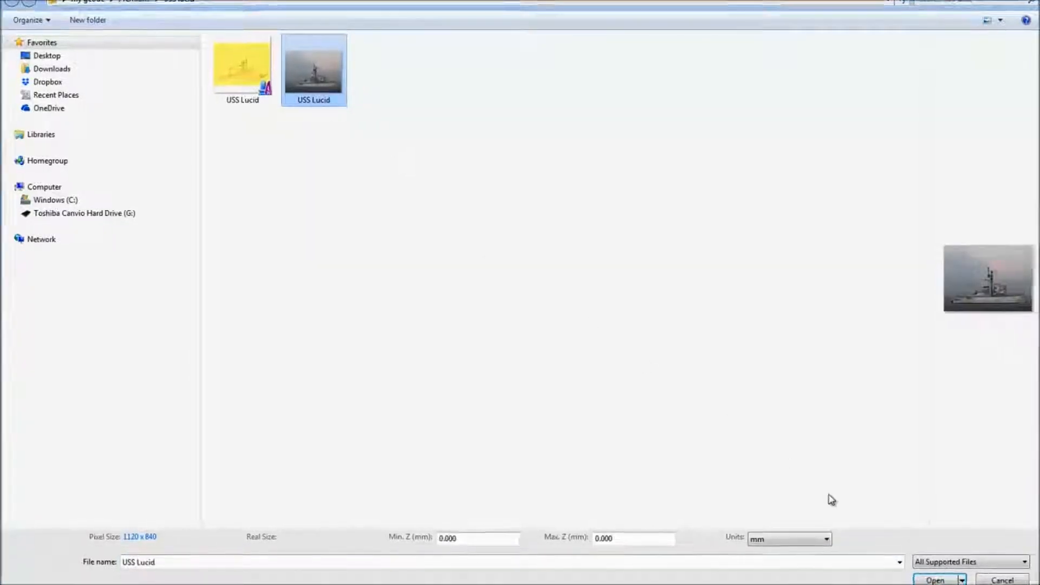
{"action": "left_click", "coordinate": [935, 580]}
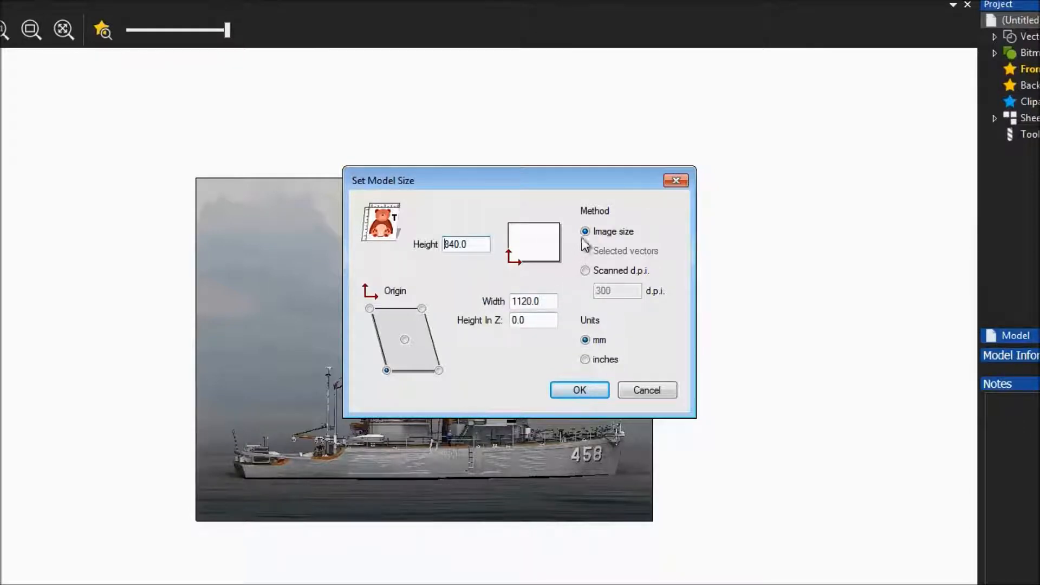
Try sizing the model by scanned resolution at 777 d.p.i. and return to the image size method.
{"action": "left_click", "coordinate": [607, 274]}
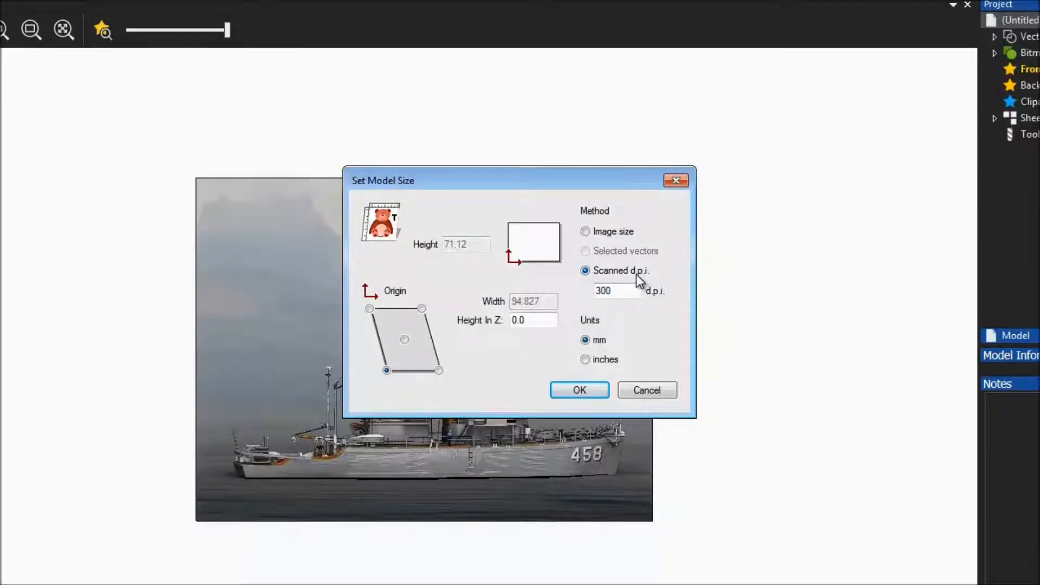
{"action": "double_click", "coordinate": [625, 293]}
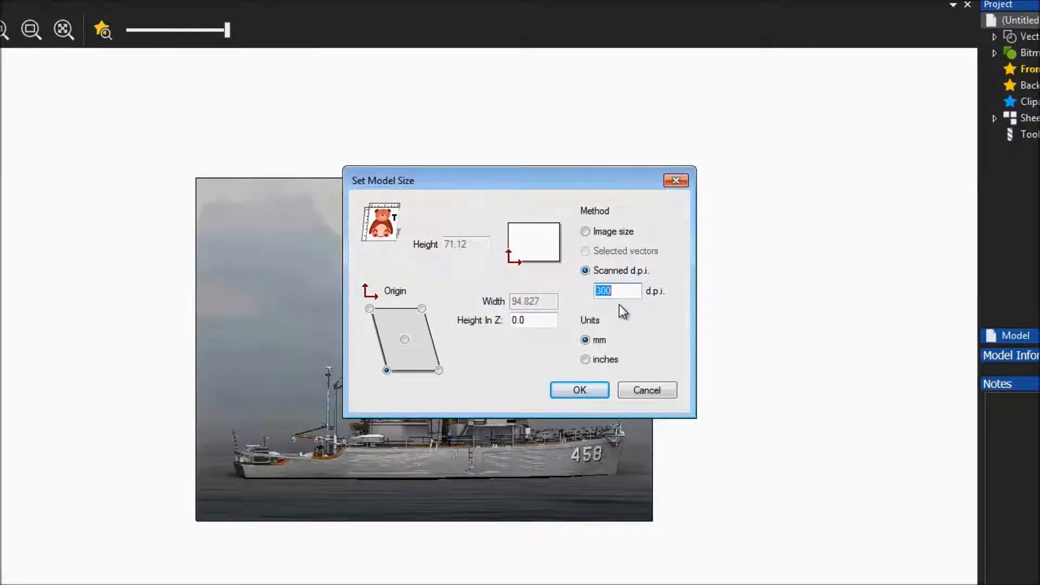
{"action": "type", "text": "777"}
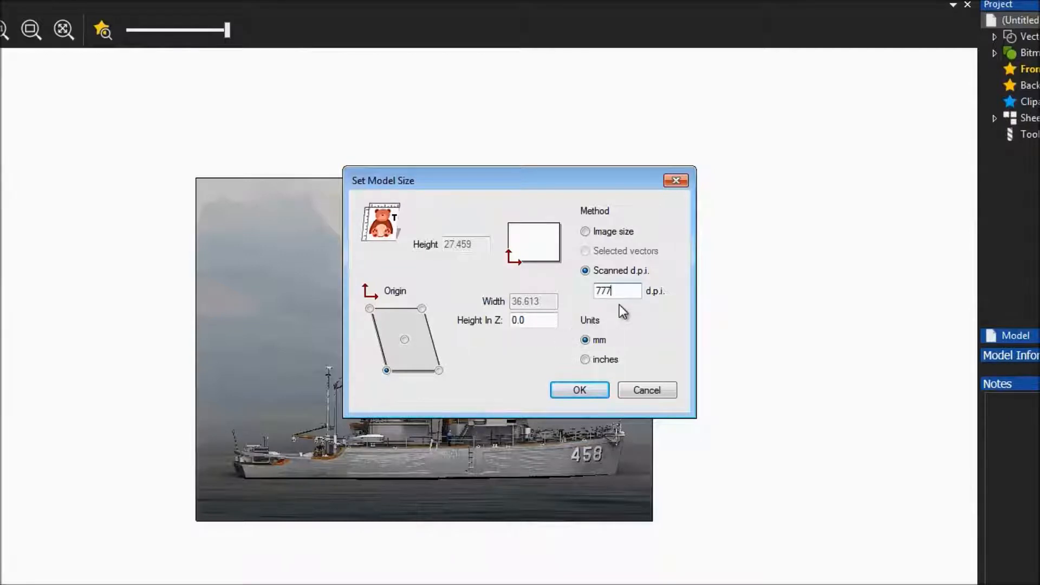
{"action": "left_click", "coordinate": [628, 240]}
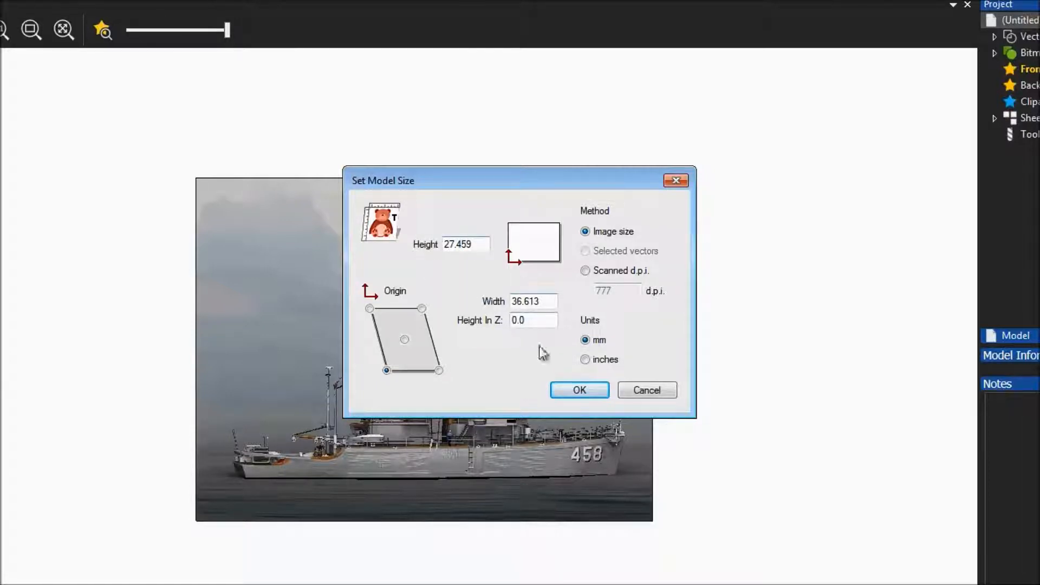
Set the model's height in Z to 21 mm and its width to 777 mm, and create the model.
{"action": "double_click", "coordinate": [538, 321]}
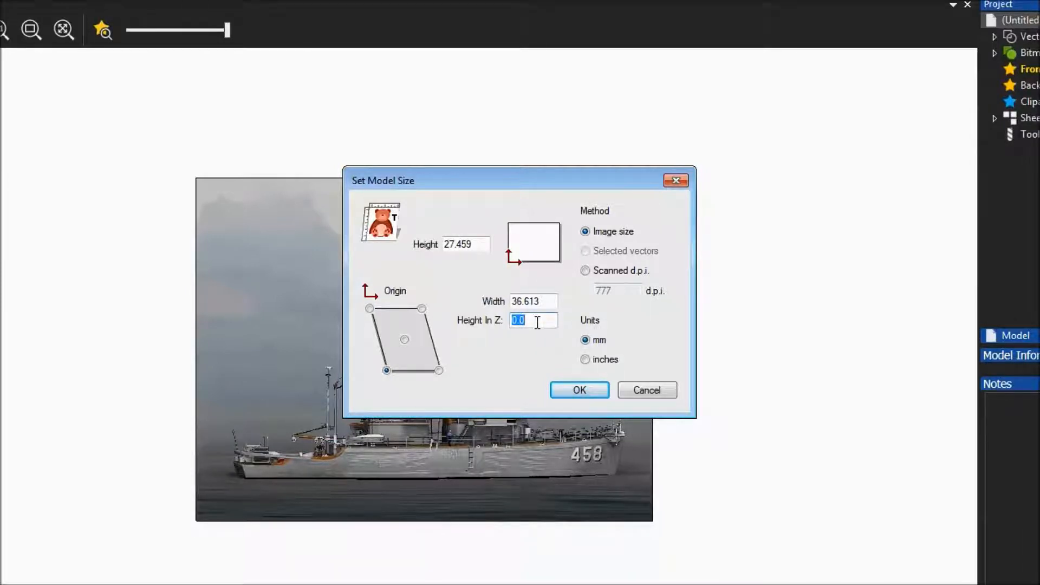
{"action": "type", "text": "21"}
{"action": "left_click", "coordinate": [480, 245]}
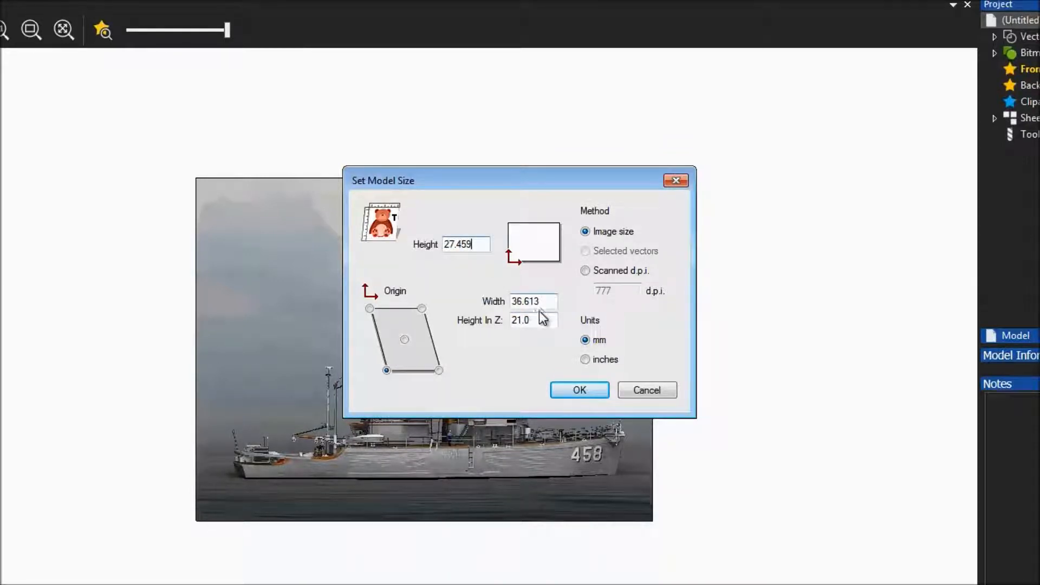
{"action": "left_click_drag", "start_coordinate": [547, 301], "coordinate": [504, 298]}
{"action": "type", "text": "777"}
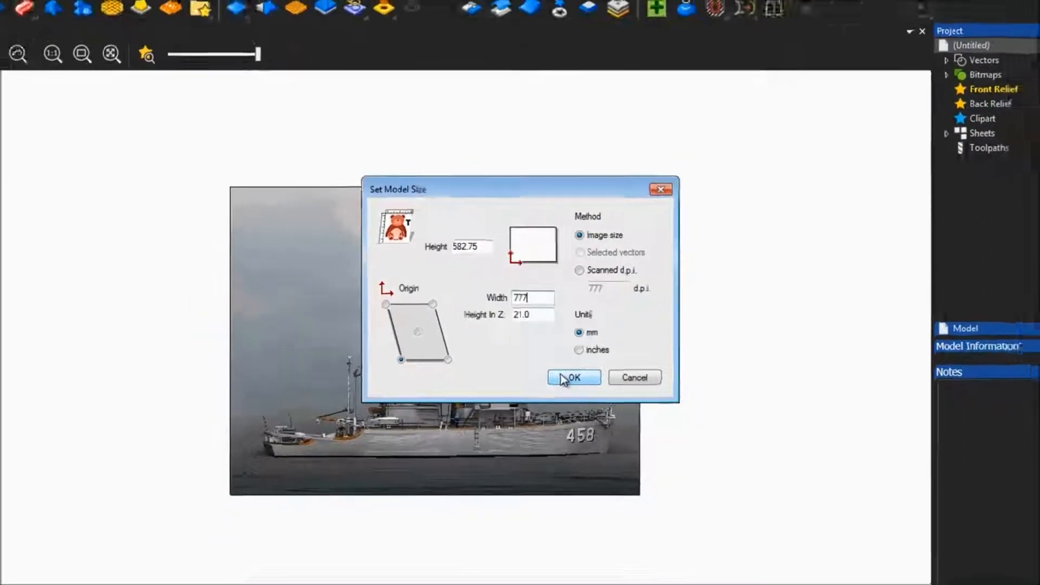
{"action": "left_click", "coordinate": [565, 381]}
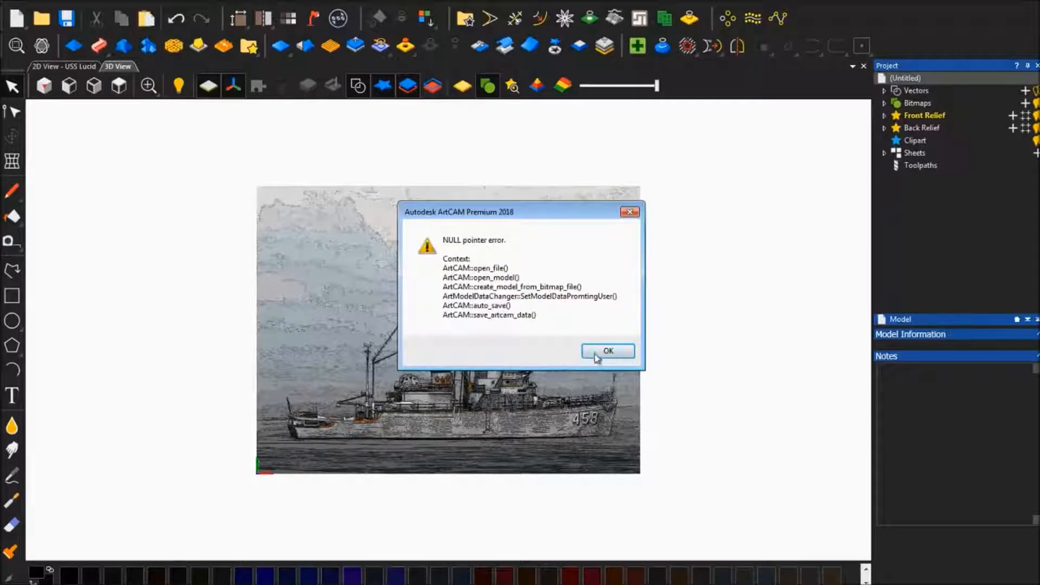
{"action": "left_click", "coordinate": [629, 213]}
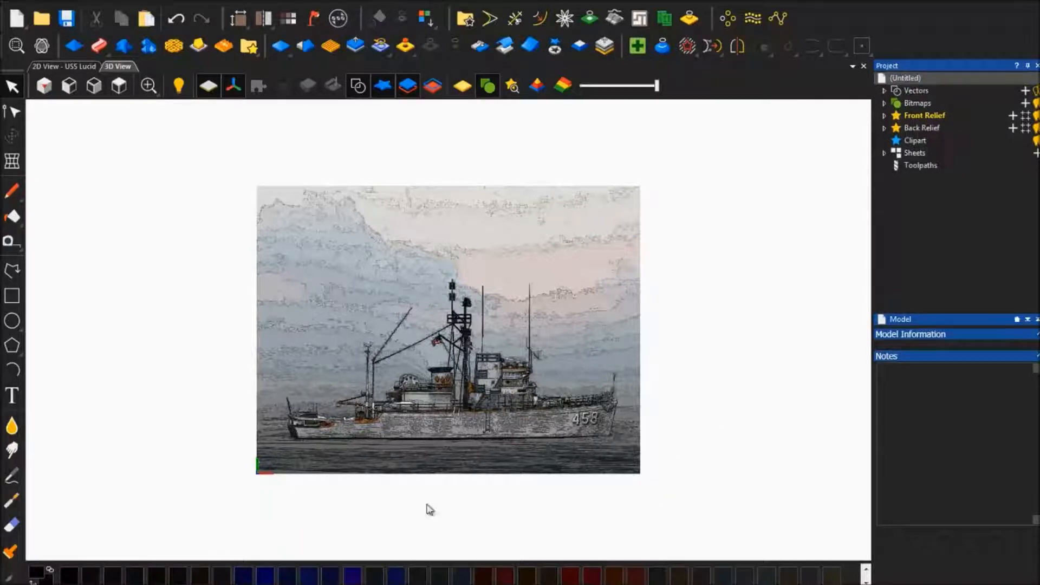
Undo the last change and close the model without saving.
{"action": "left_click_drag", "start_coordinate": [705, 439], "coordinate": [720, 297]}
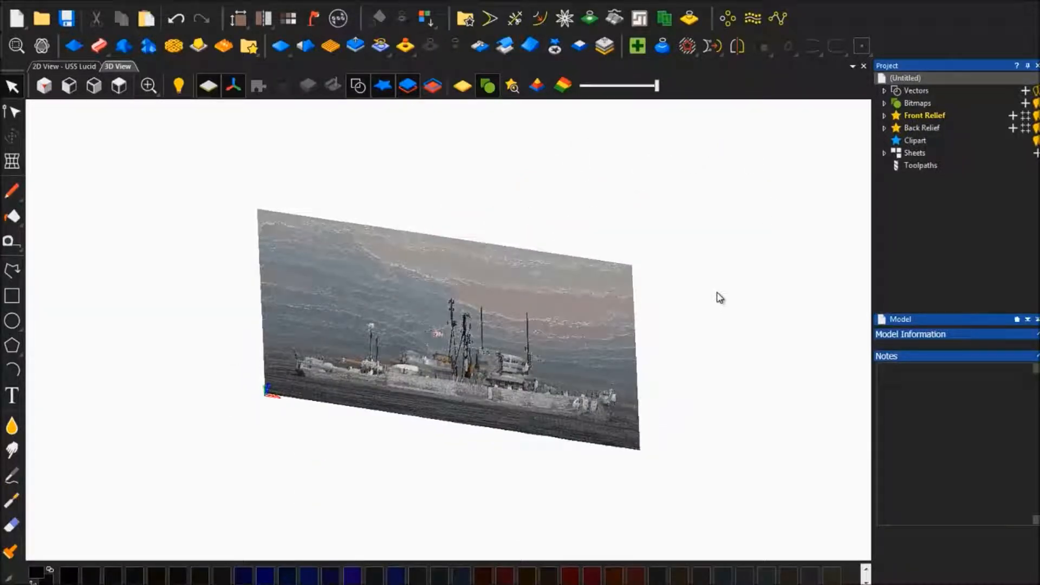
{"action": "left_click", "coordinate": [118, 85]}
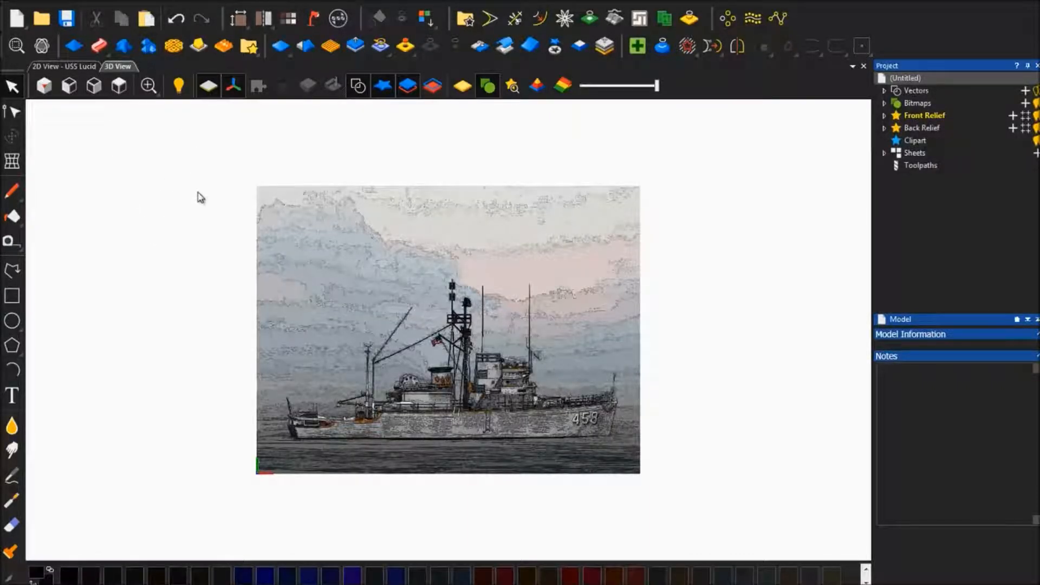
{"action": "left_click", "coordinate": [172, 19]}
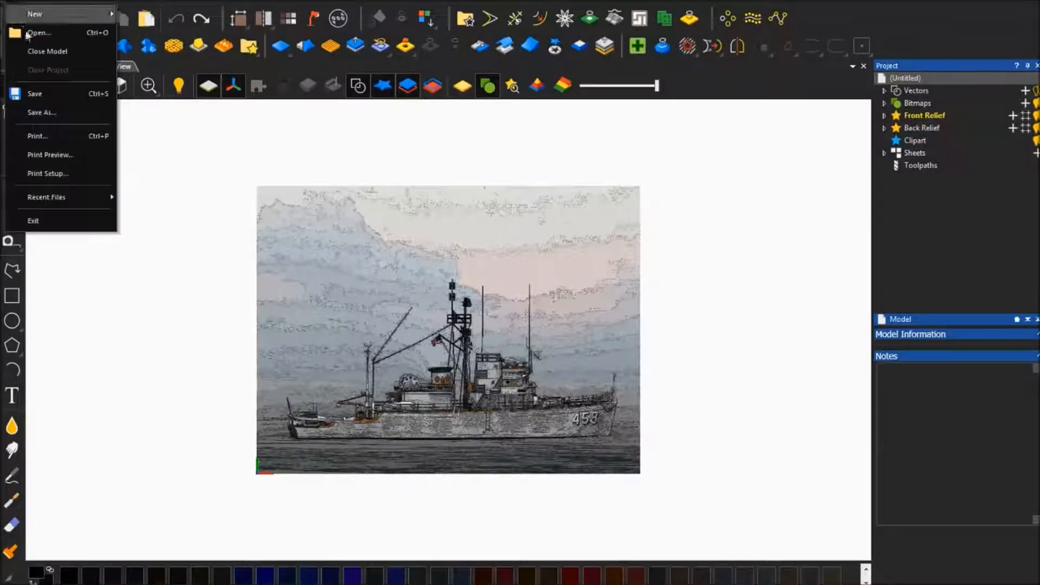
{"action": "left_click", "coordinate": [46, 51]}
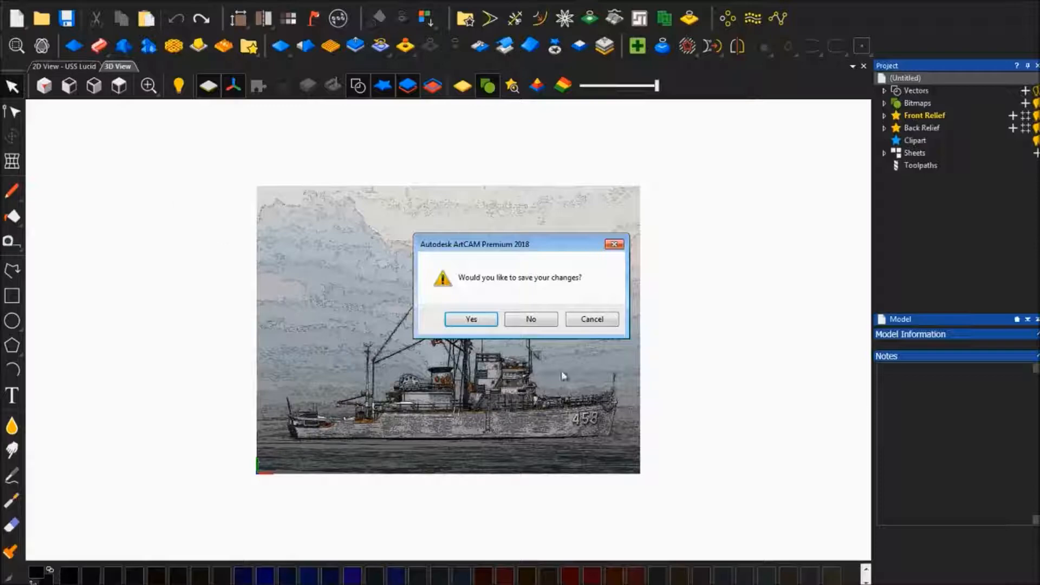
{"action": "left_click", "coordinate": [531, 320]}
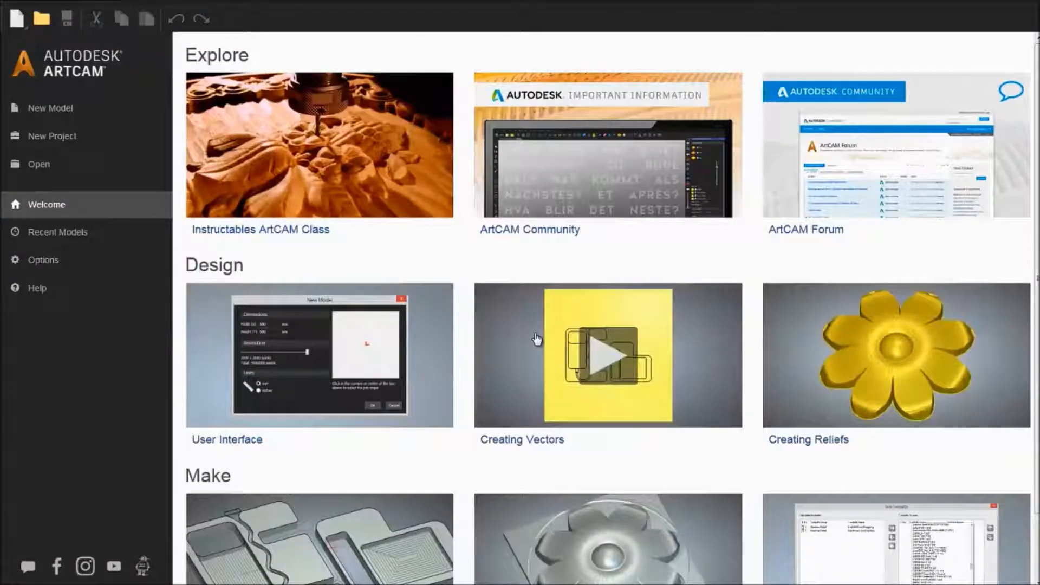
Reopen the USS Lucid photo as a new model, accepting the default image size in millimetres.
{"action": "left_click", "coordinate": [41, 163]}
{"action": "left_click", "coordinate": [317, 102]}
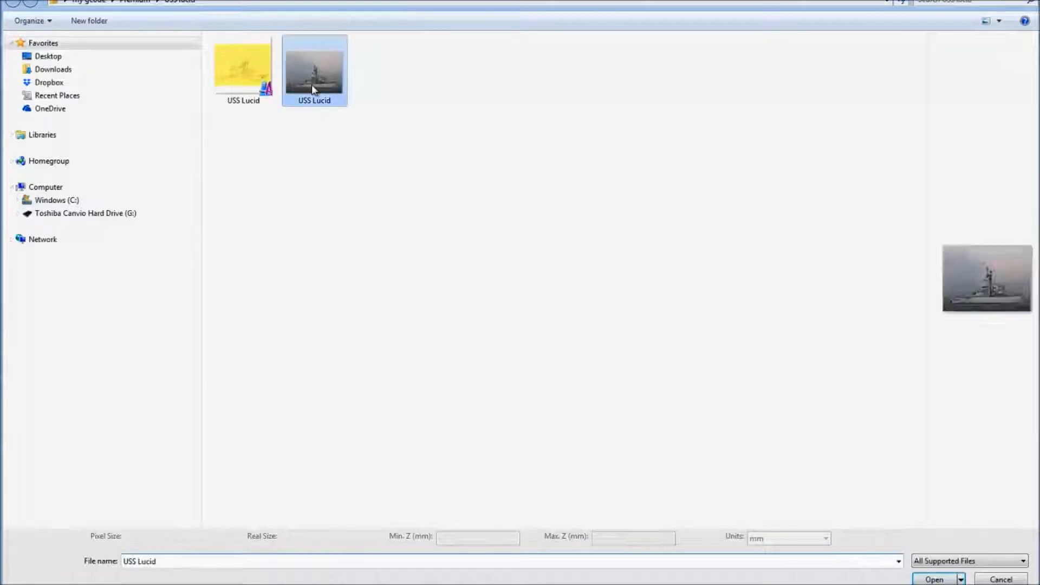
{"action": "left_click", "coordinate": [921, 580]}
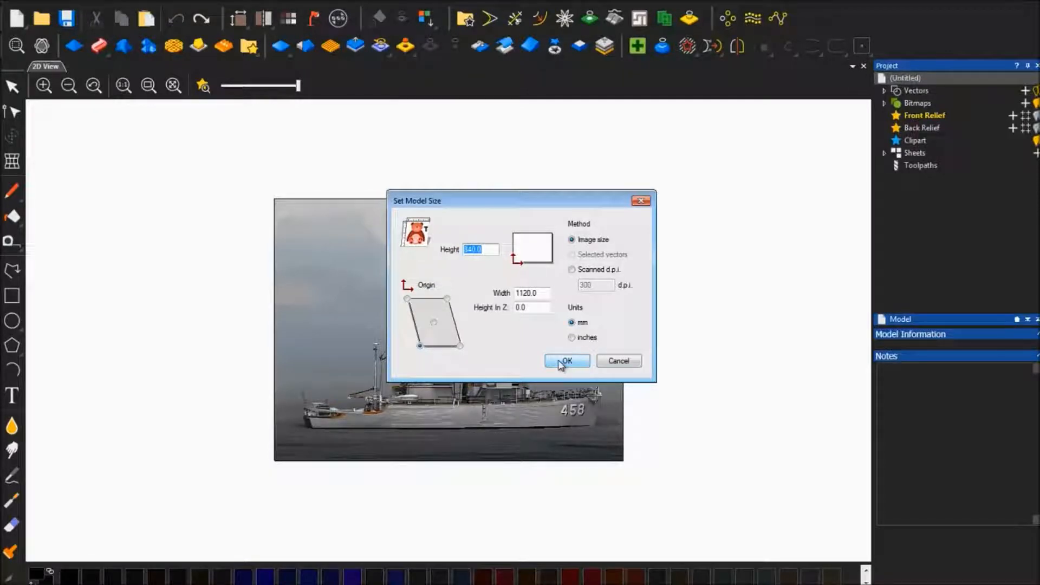
{"action": "left_click", "coordinate": [561, 363]}
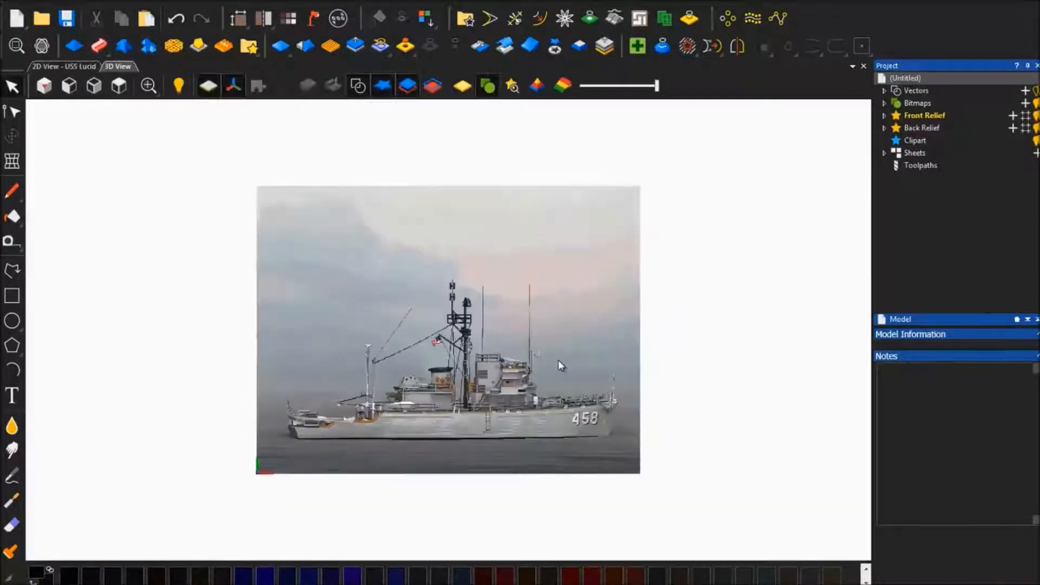
{"action": "left_click_drag", "start_coordinate": [588, 499], "coordinate": [666, 431]}
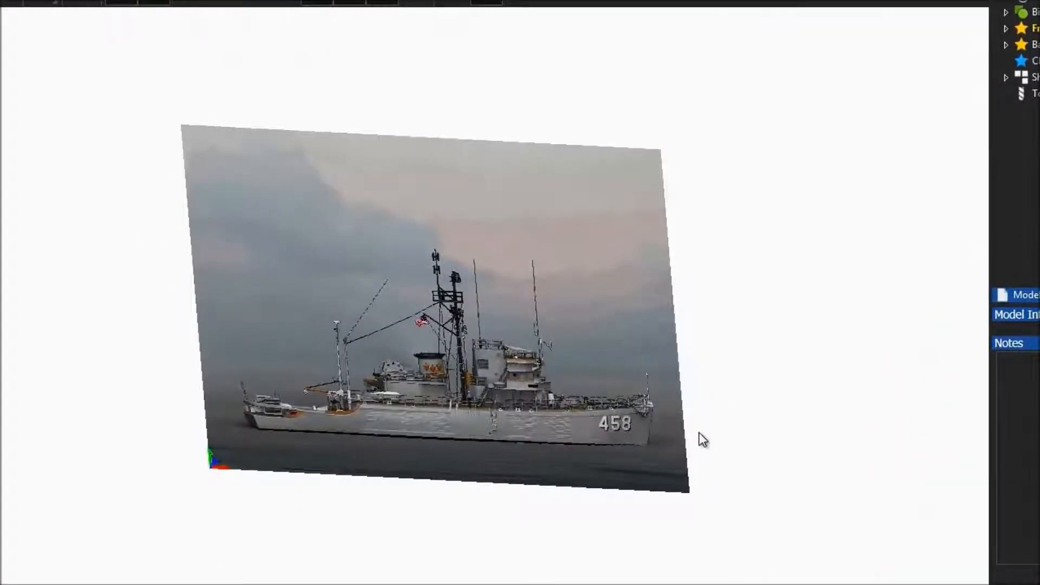
{"action": "left_click", "coordinate": [1, 2]}
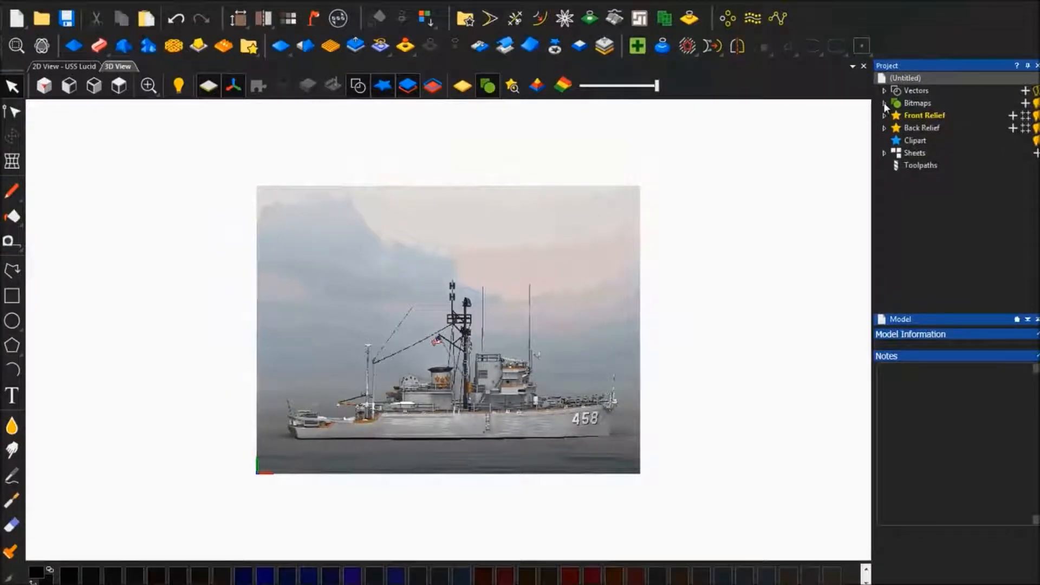
Create a relief from the USS Lucid bitmap.
{"action": "left_click", "coordinate": [885, 103]}
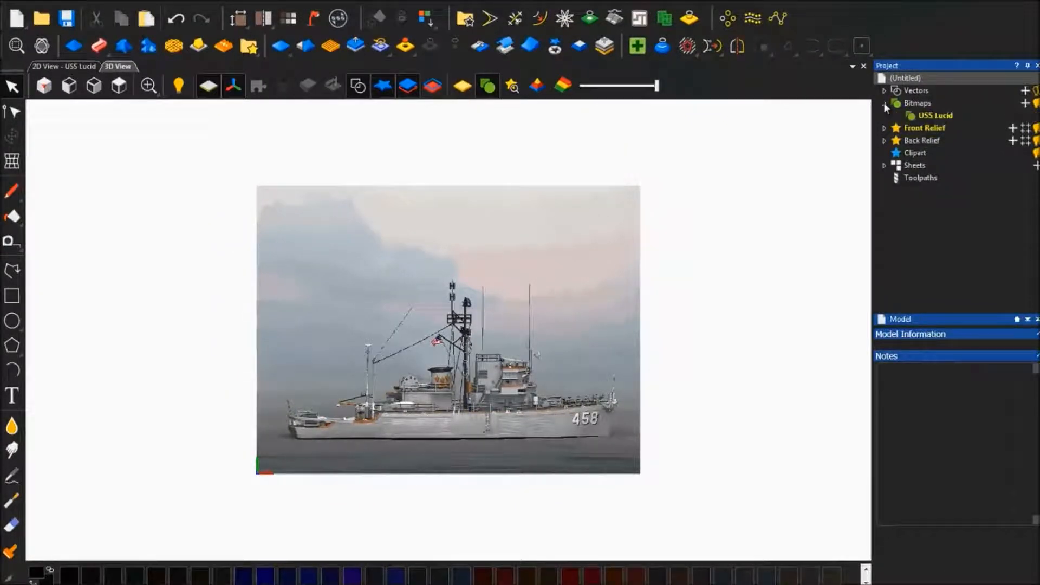
{"action": "right_click", "coordinate": [938, 112]}
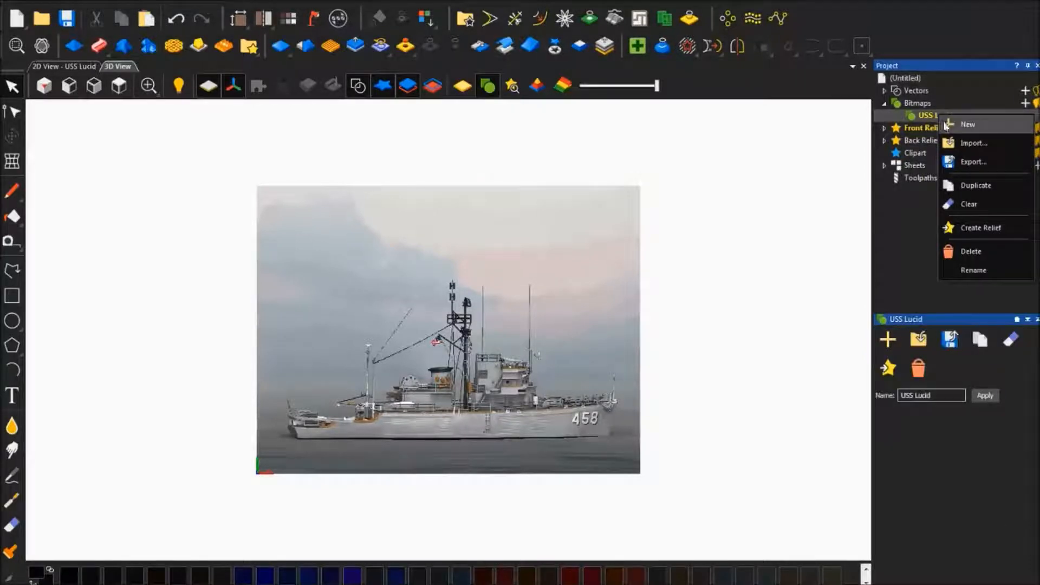
{"action": "left_click", "coordinate": [967, 226]}
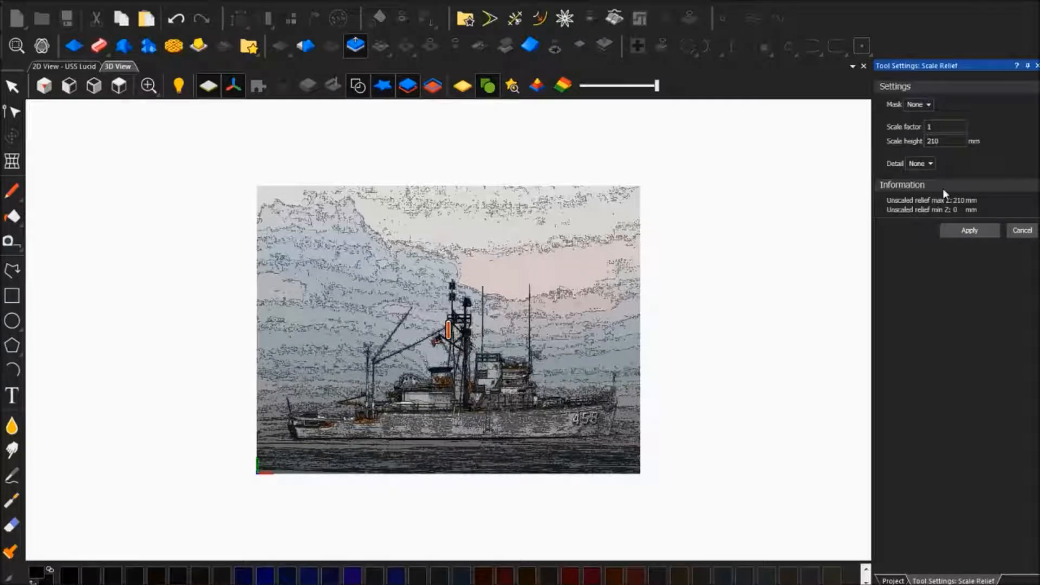
Scale the new relief to a height of 21 mm, reapply it at scale factor 1 and leave the scaling tool.
{"action": "left_click", "coordinate": [943, 143]}
{"action": "type", "text": "21"}
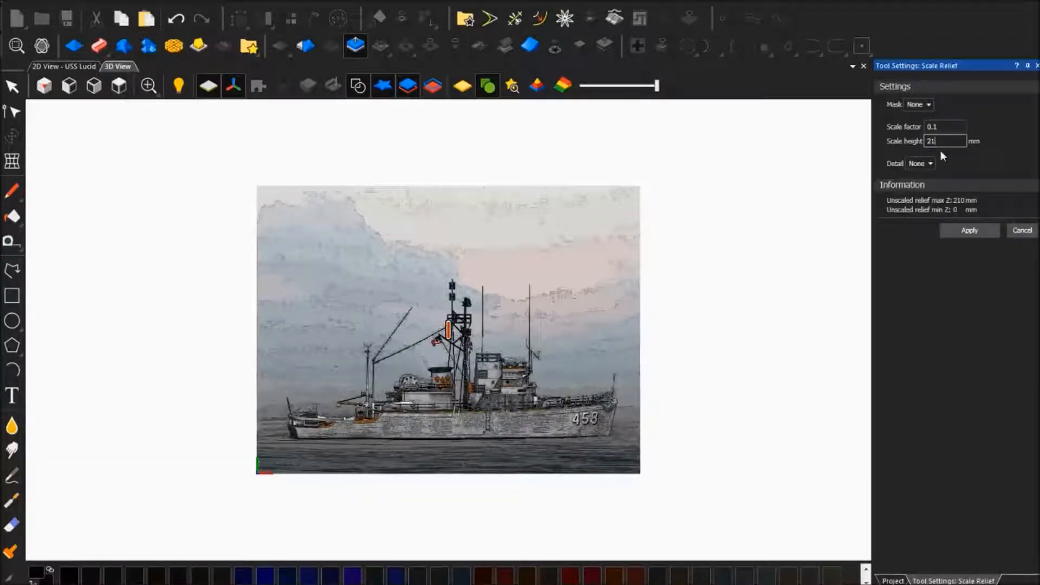
{"action": "left_click", "coordinate": [959, 232]}
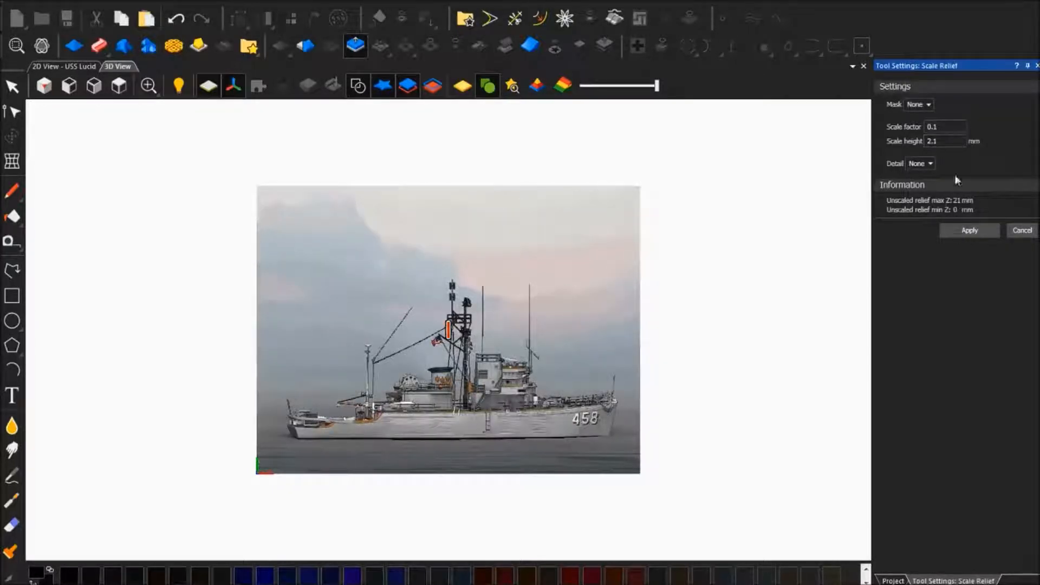
{"action": "left_click", "coordinate": [942, 129]}
{"action": "left_click", "coordinate": [944, 142]}
{"action": "type", "text": "21"}
{"action": "left_click", "coordinate": [942, 128]}
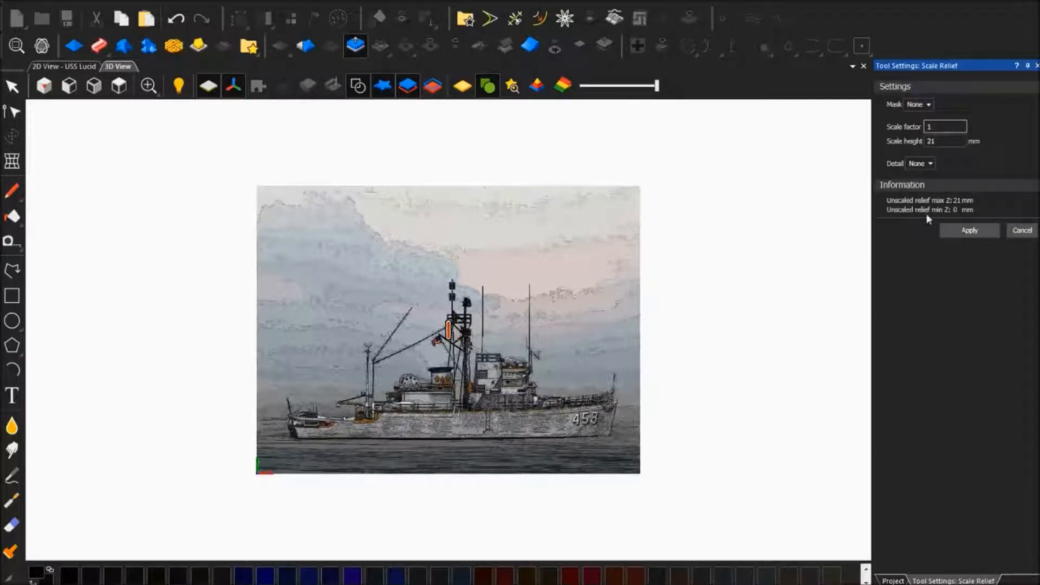
{"action": "left_click", "coordinate": [968, 232]}
{"action": "left_click", "coordinate": [1020, 231]}
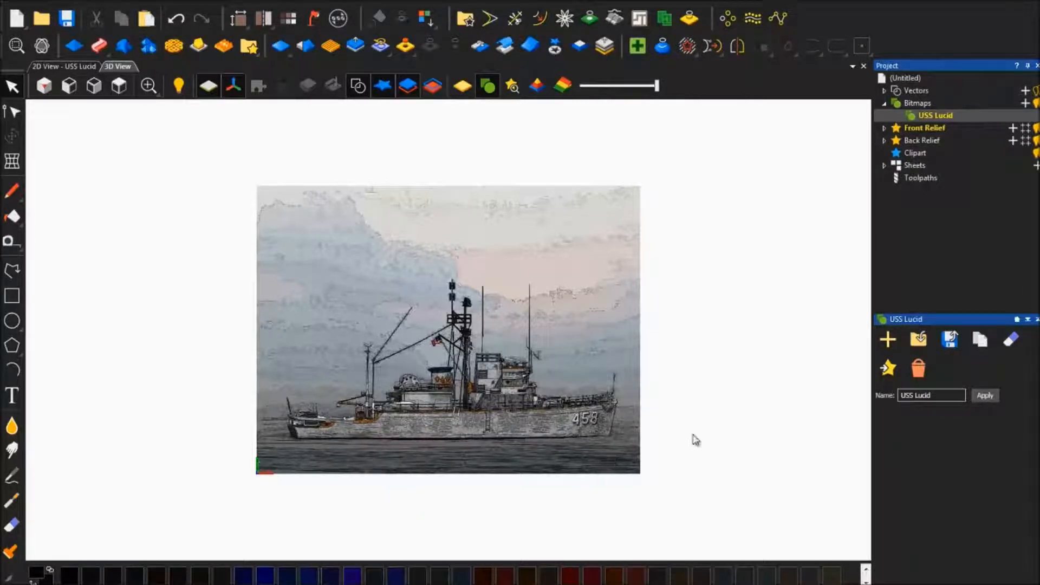
{"action": "left_click_drag", "start_coordinate": [685, 445], "coordinate": [727, 401]}
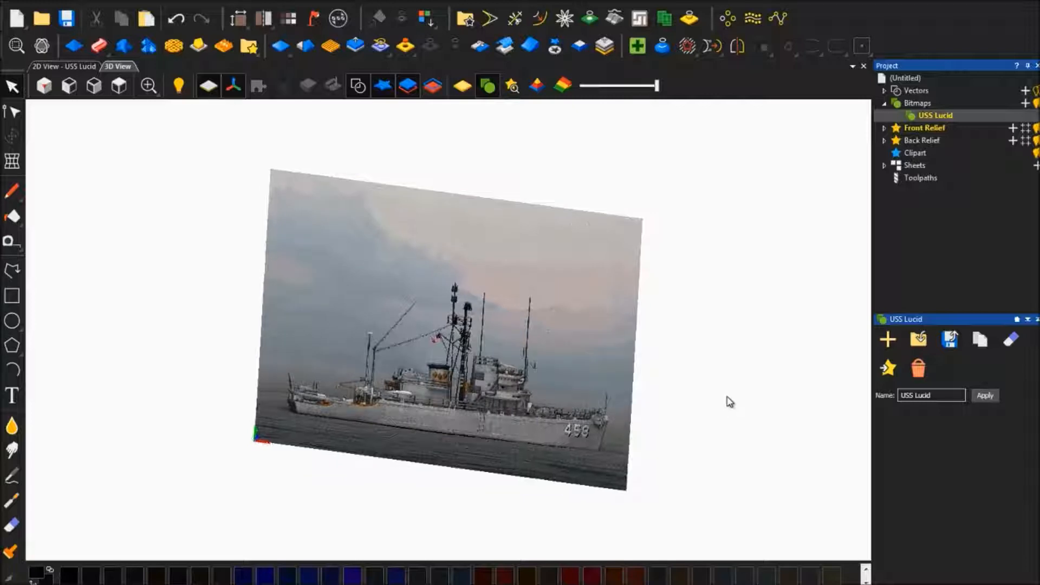
{"action": "left_click", "coordinate": [119, 86]}
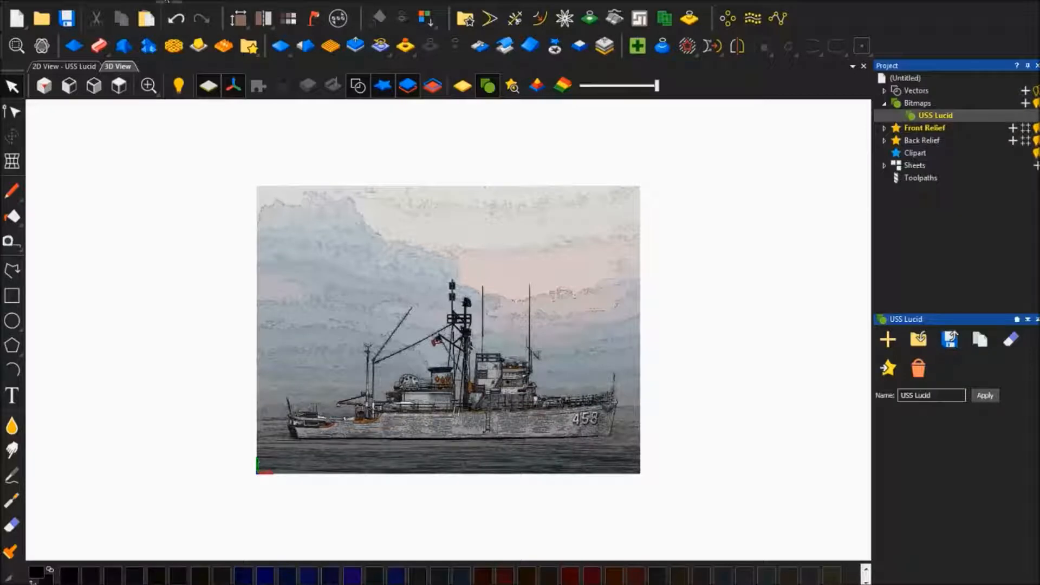
Start the Smooth sculpting tool on the ship relief and set its round brush to a radius of 130 pixels.
{"action": "left_click", "coordinate": [167, 1]}
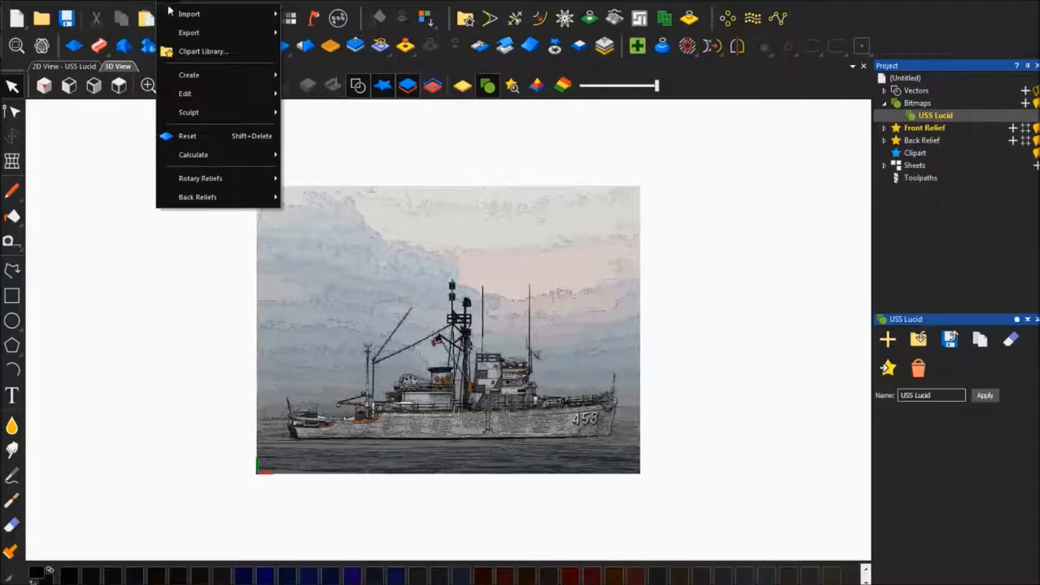
{"action": "mouse_move", "coordinate": [197, 123]}
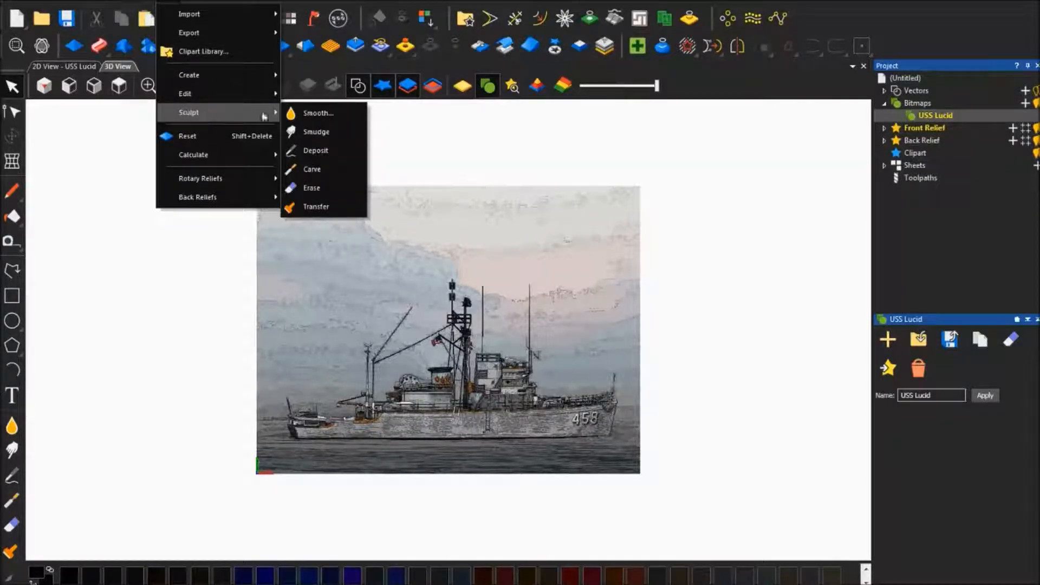
{"action": "left_click", "coordinate": [346, 112]}
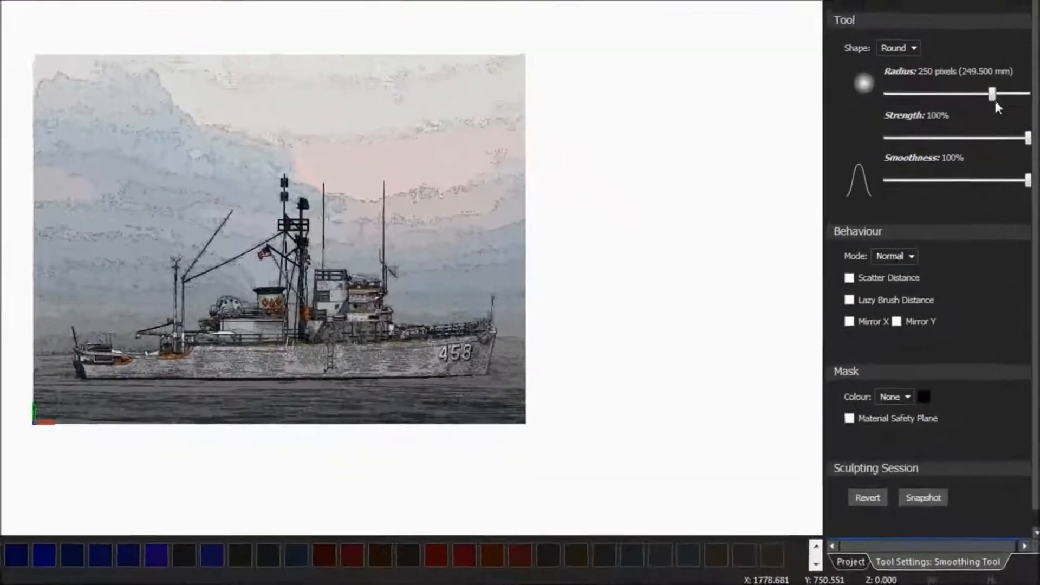
{"action": "mouse_move", "coordinate": [995, 102]}
{"action": "left_mouse_down"}
{"action": "mouse_move", "coordinate": [939, 107]}
{"action": "mouse_move", "coordinate": [982, 102]}
{"action": "left_mouse_up"}
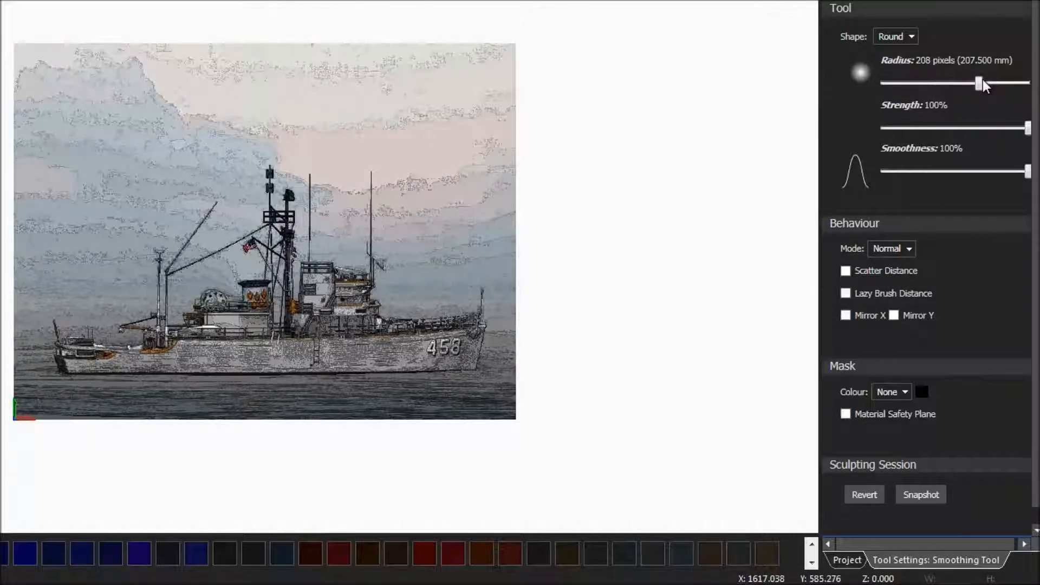
{"action": "left_click_drag", "start_coordinate": [979, 83], "coordinate": [892, 84]}
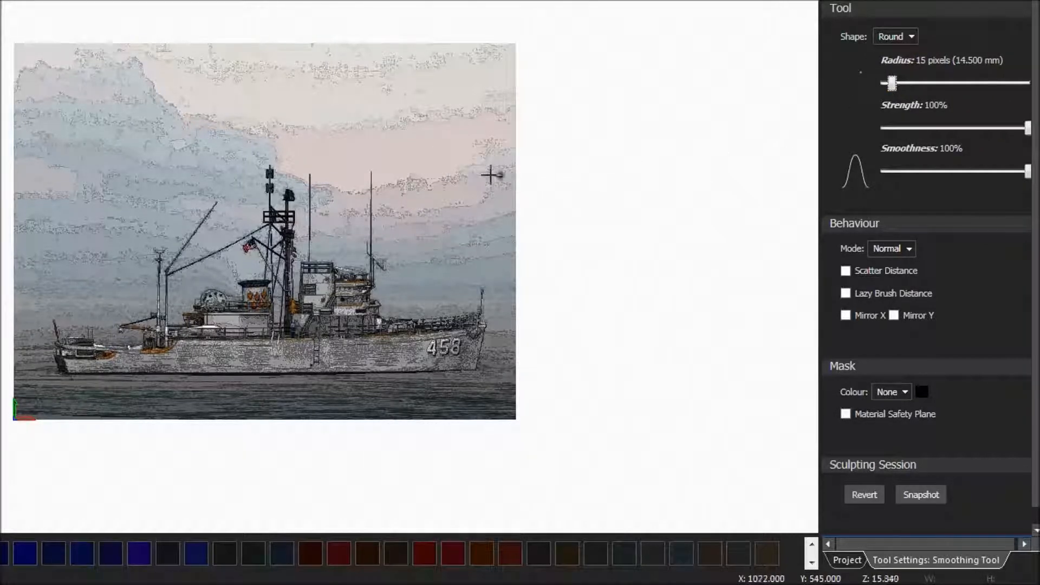
{"action": "left_click_drag", "start_coordinate": [892, 83], "coordinate": [956, 84]}
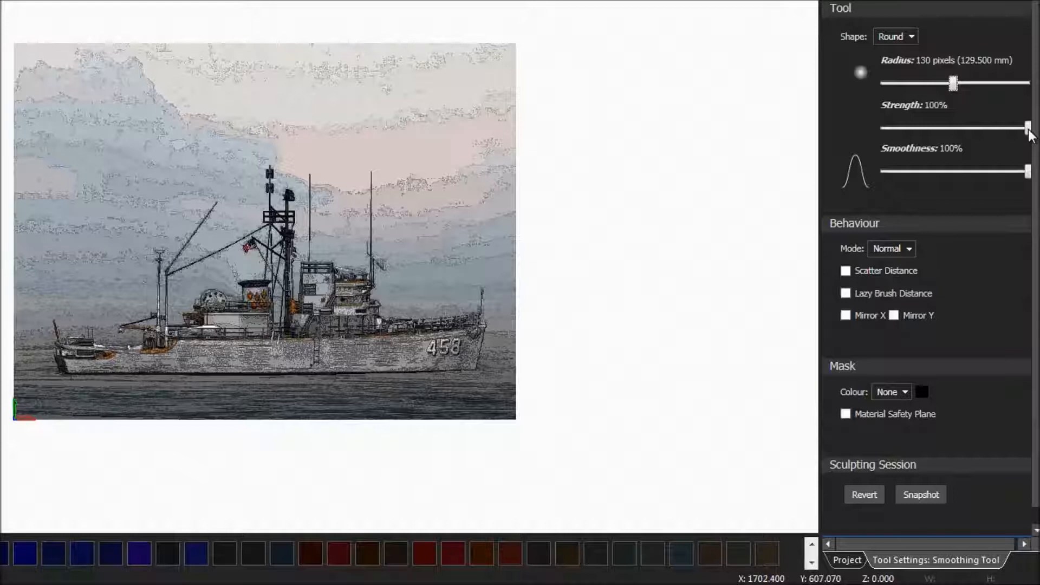
Smooth the sky, sea and ship across the relief at 100% strength and close the sculpting tool.
{"action": "left_click_drag", "start_coordinate": [1028, 129], "coordinate": [932, 129]}
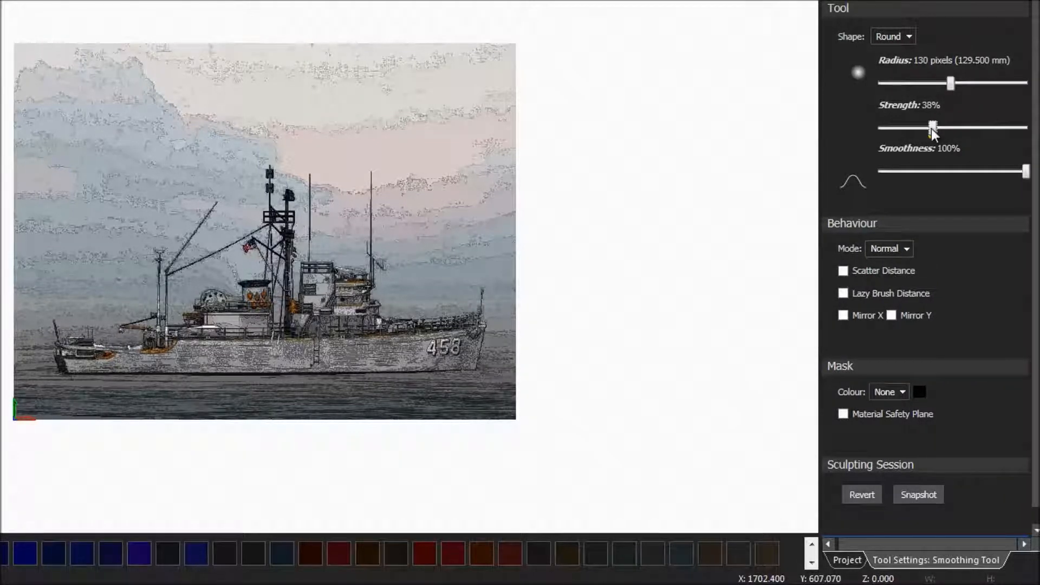
{"action": "left_click_drag", "start_coordinate": [933, 128], "coordinate": [1026, 127]}
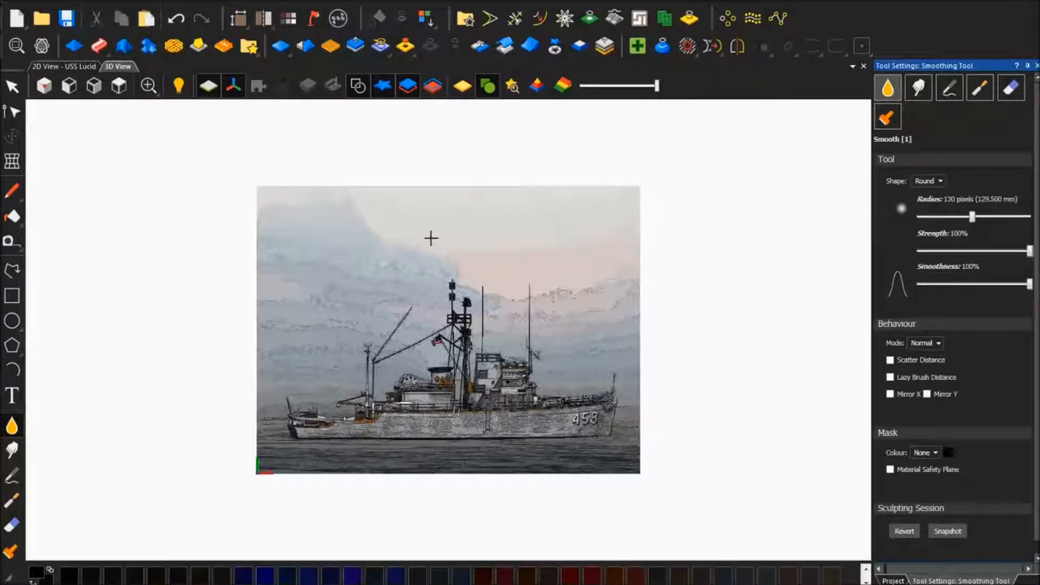
{"action": "mouse_move", "coordinate": [265, 330]}
{"action": "left_mouse_down"}
{"action": "mouse_move", "coordinate": [320, 461]}
{"action": "mouse_move", "coordinate": [662, 467]}
{"action": "mouse_move", "coordinate": [569, 407]}
{"action": "mouse_move", "coordinate": [374, 379]}
{"action": "mouse_move", "coordinate": [509, 417]}
{"action": "mouse_move", "coordinate": [327, 358]}
{"action": "mouse_move", "coordinate": [304, 292]}
{"action": "mouse_move", "coordinate": [412, 287]}
{"action": "mouse_move", "coordinate": [490, 298]}
{"action": "mouse_move", "coordinate": [596, 287]}
{"action": "mouse_move", "coordinate": [615, 307]}
{"action": "mouse_move", "coordinate": [616, 369]}
{"action": "mouse_move", "coordinate": [541, 374]}
{"action": "mouse_move", "coordinate": [486, 397]}
{"action": "left_mouse_up"}
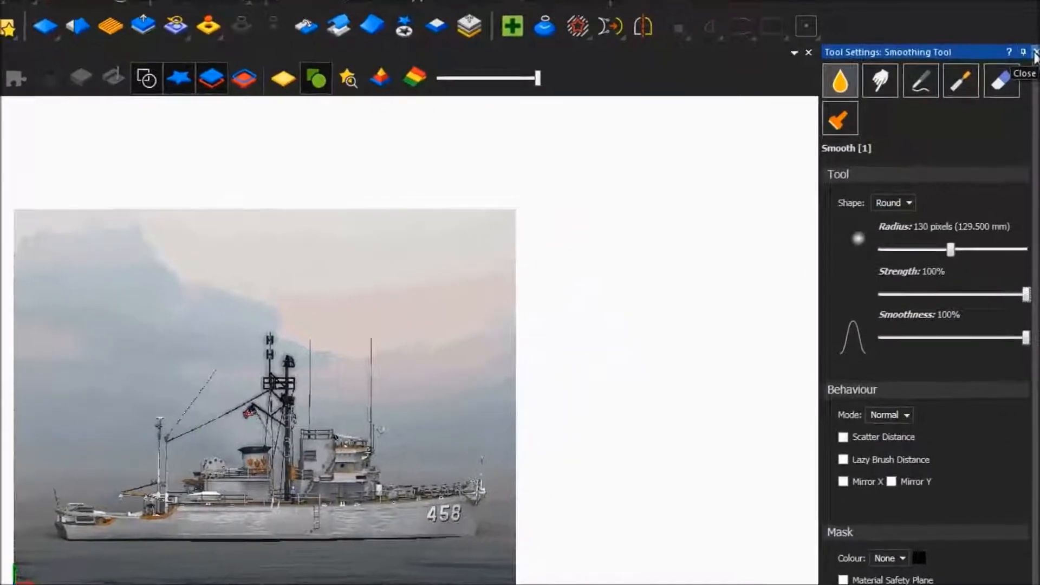
{"action": "left_click", "coordinate": [1036, 66]}
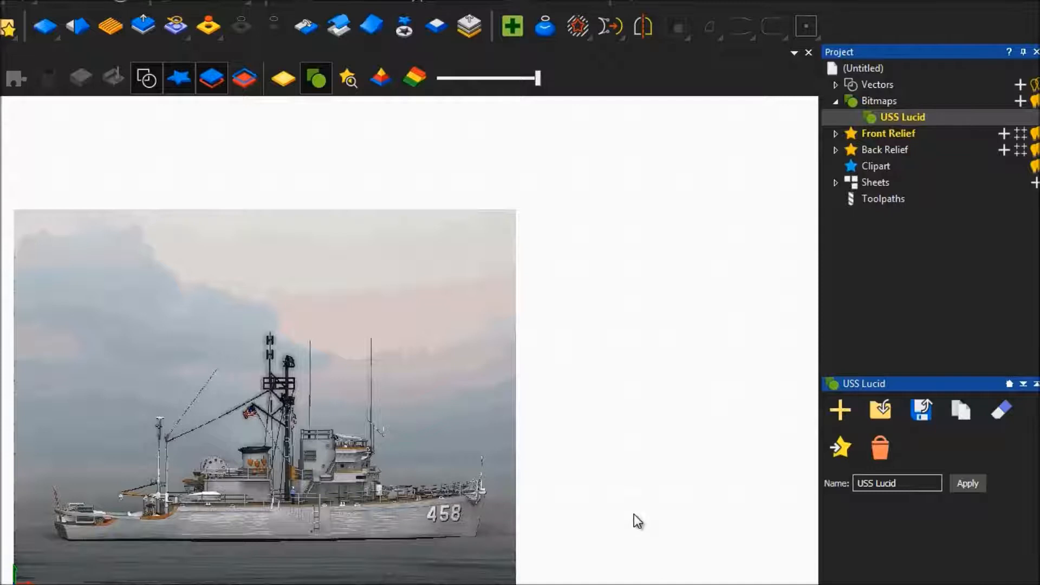
Start a Machine Relief 3D toolpath with Whole Relief as the area to machine.
{"action": "left_click", "coordinate": [883, 199]}
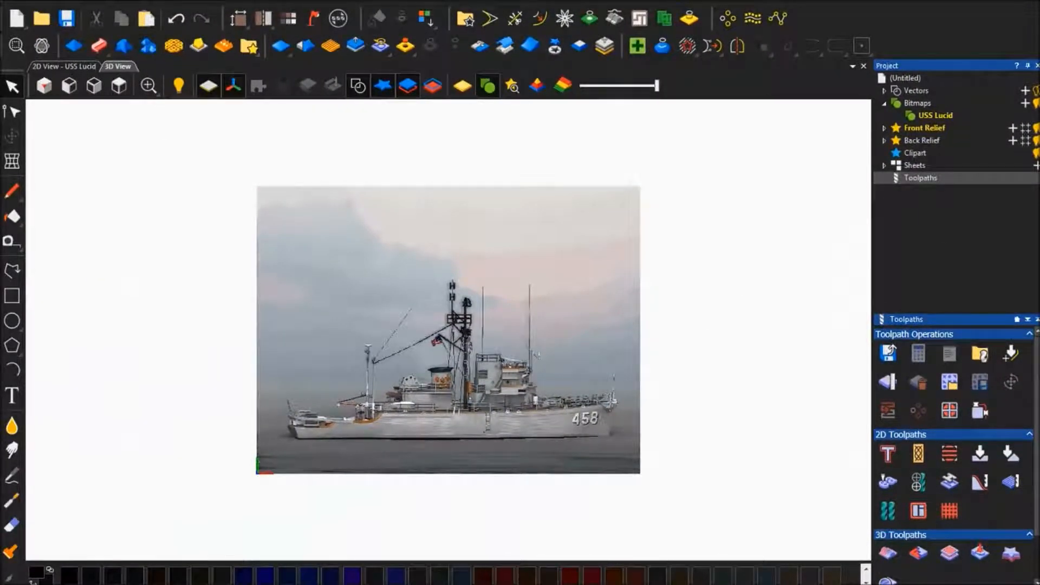
{"action": "scroll", "coordinate": [949, 512], "scroll_direction": "down", "scroll_amount": 3}
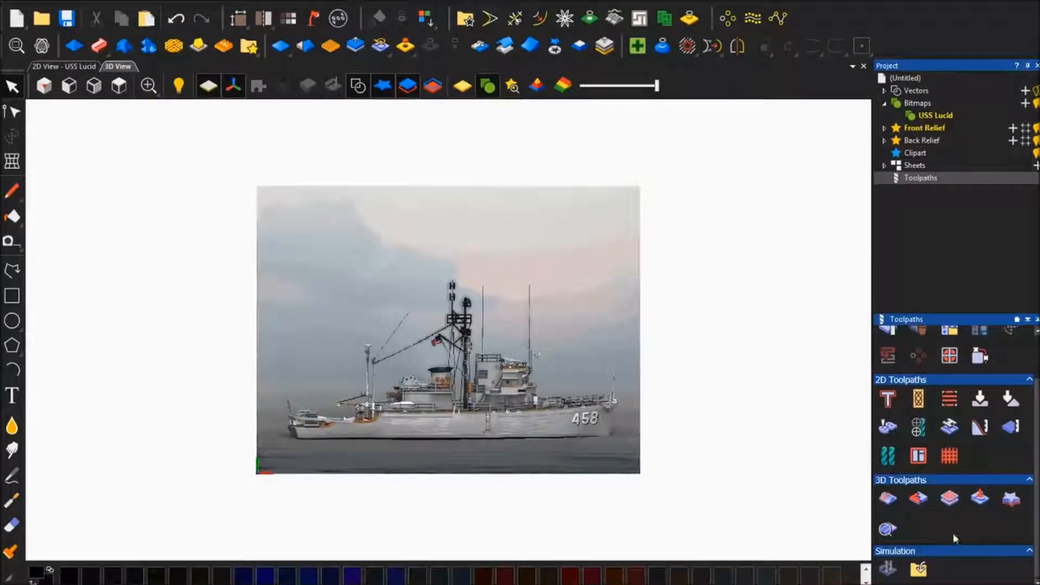
{"action": "left_click", "coordinate": [886, 500]}
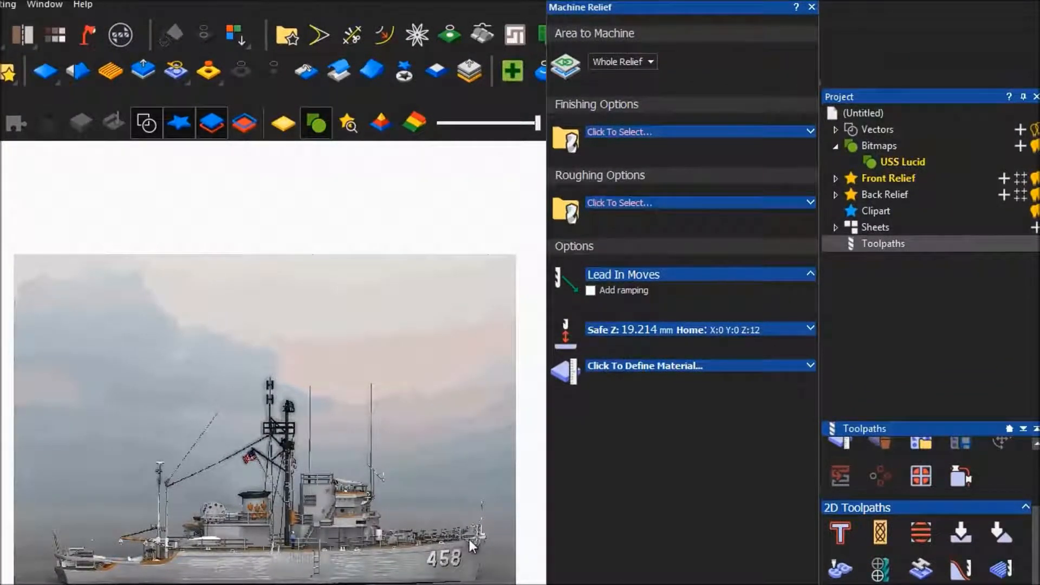
{"action": "left_click", "coordinate": [639, 63]}
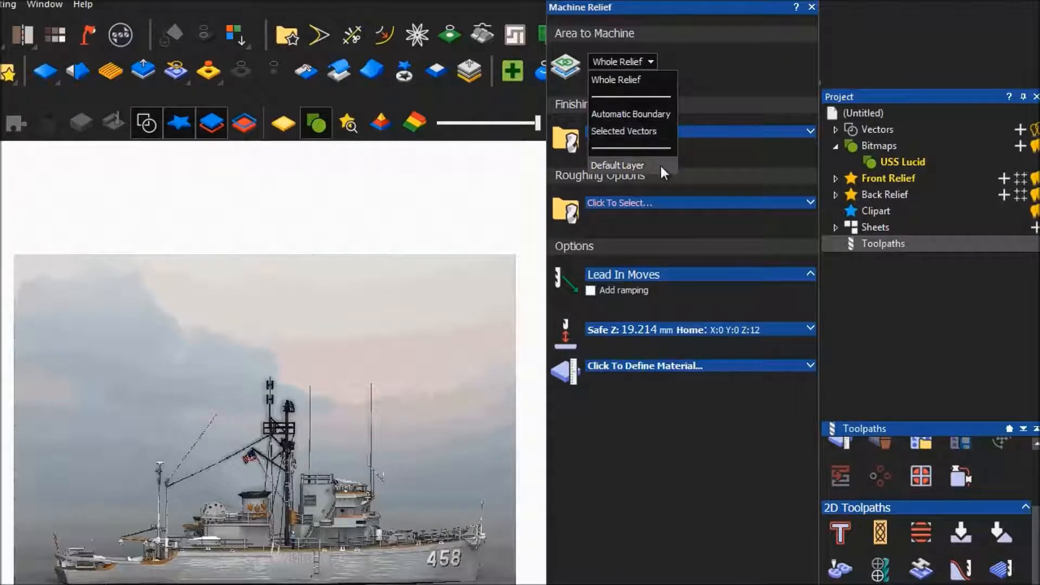
{"action": "left_click", "coordinate": [642, 60]}
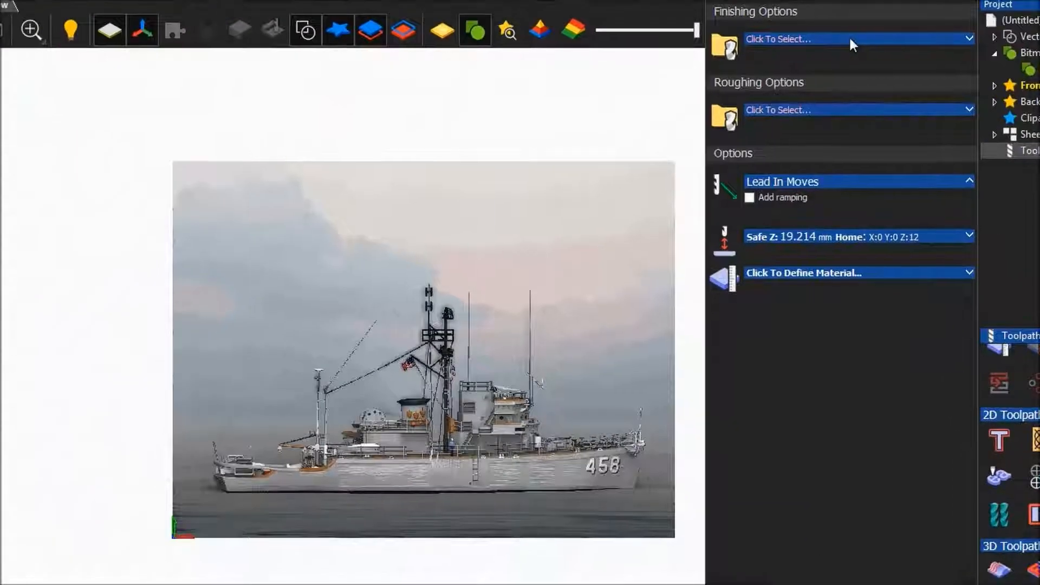
Choose the Ball Nose 1.5 mm from the wood or plastic tools for finishing, with the Raster clearance strategy.
{"action": "left_click", "coordinate": [767, 126]}
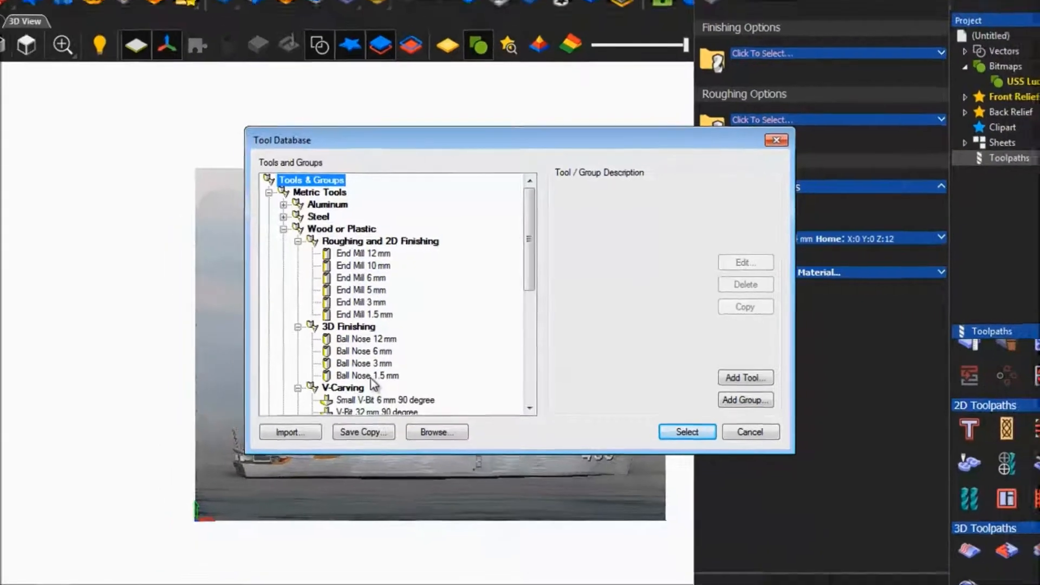
{"action": "double_click", "coordinate": [360, 383]}
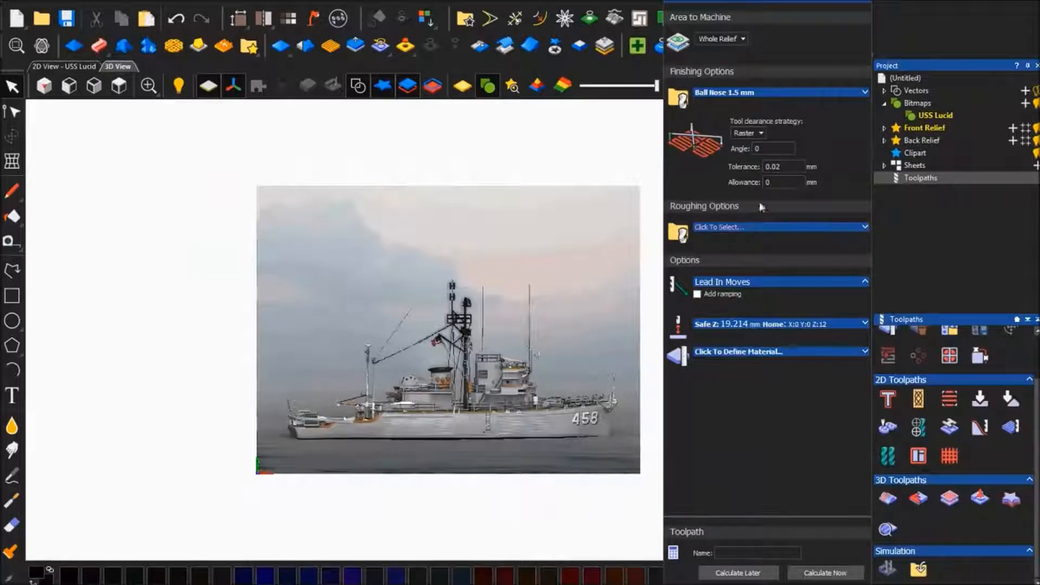
{"action": "left_click", "coordinate": [766, 91]}
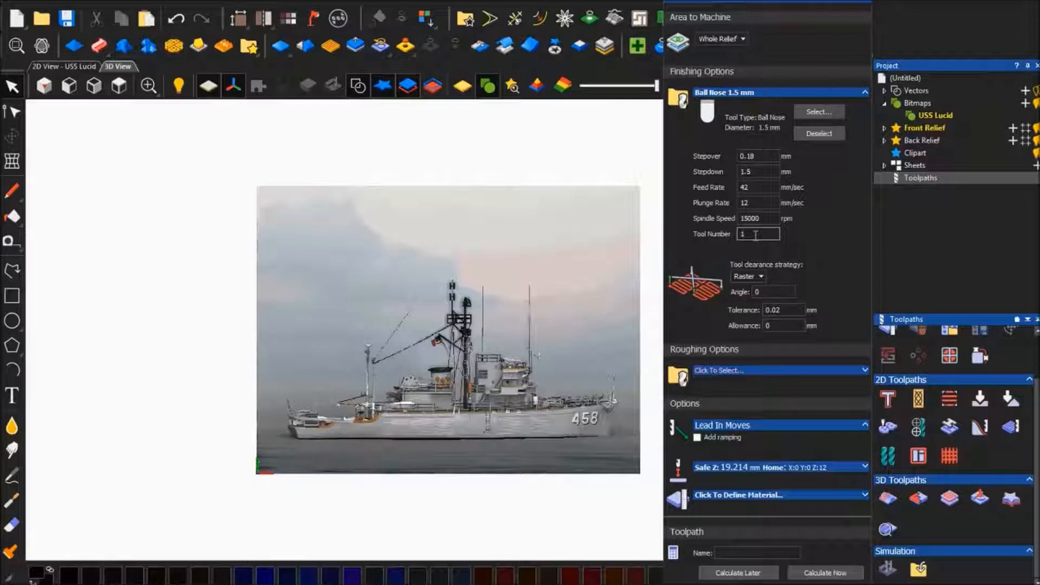
{"action": "left_click", "coordinate": [761, 278]}
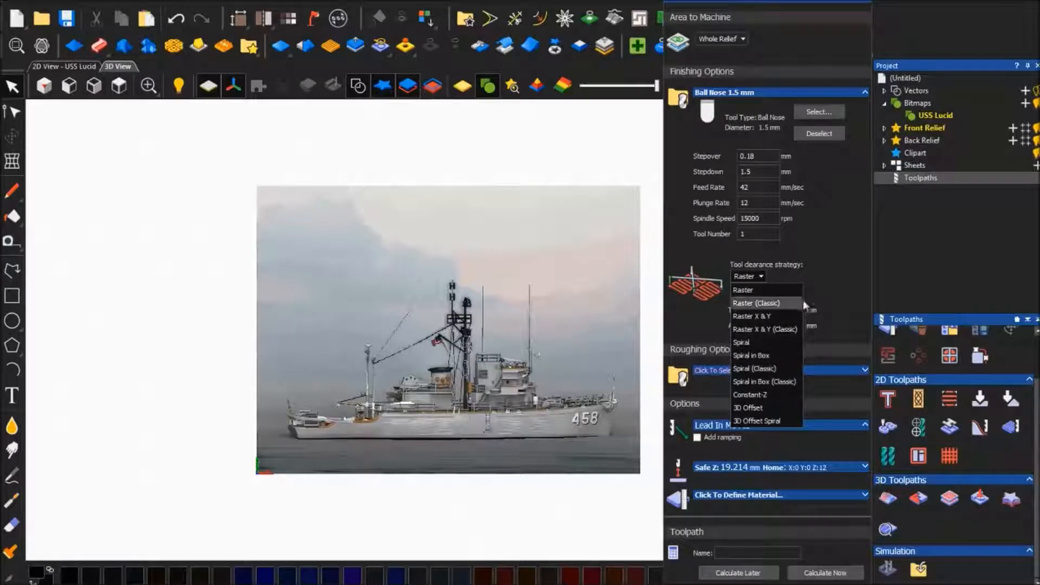
{"action": "left_click", "coordinate": [784, 290]}
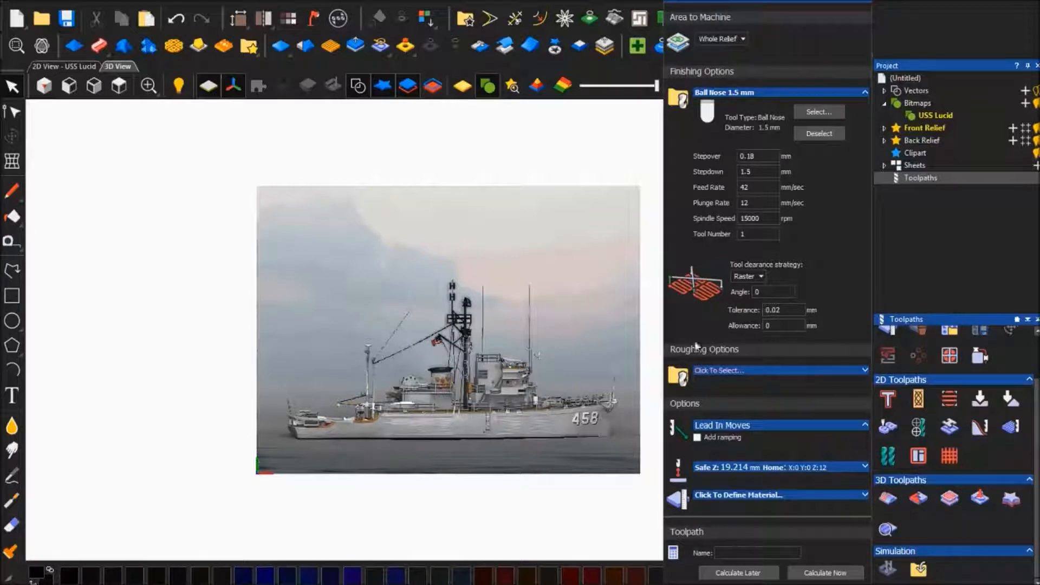
{"action": "left_click", "coordinate": [775, 92]}
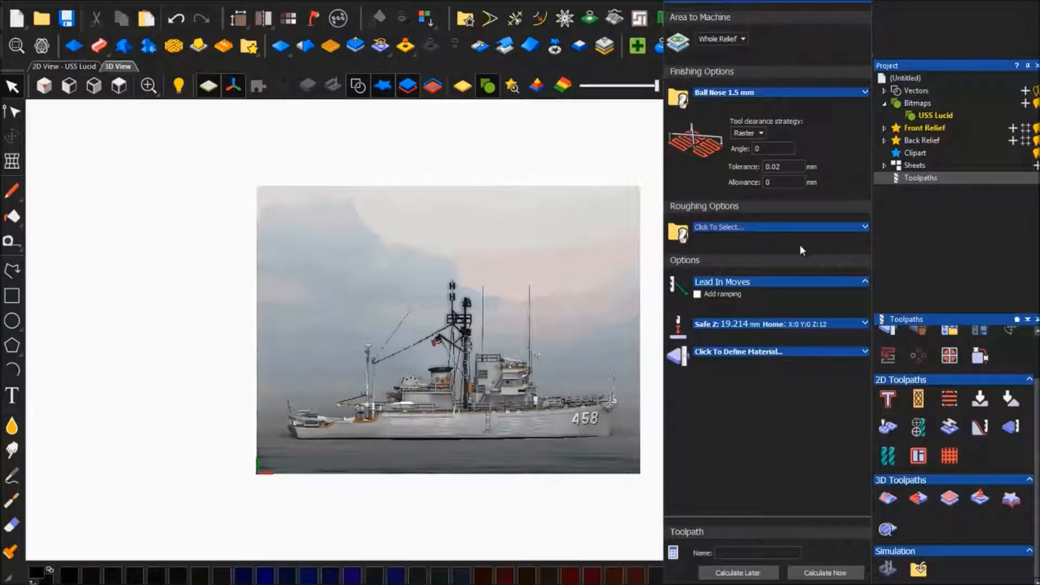
Choose the End Mill 10 mm for roughing and review its cutting parameters, keeping the cutting direction at Both.
{"action": "left_click", "coordinate": [756, 228]}
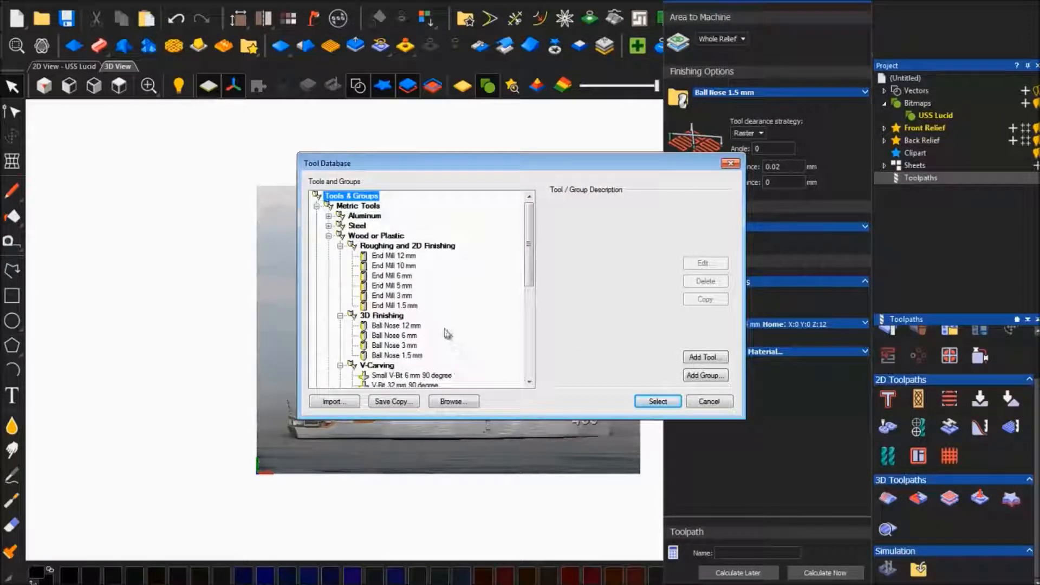
{"action": "double_click", "coordinate": [407, 266]}
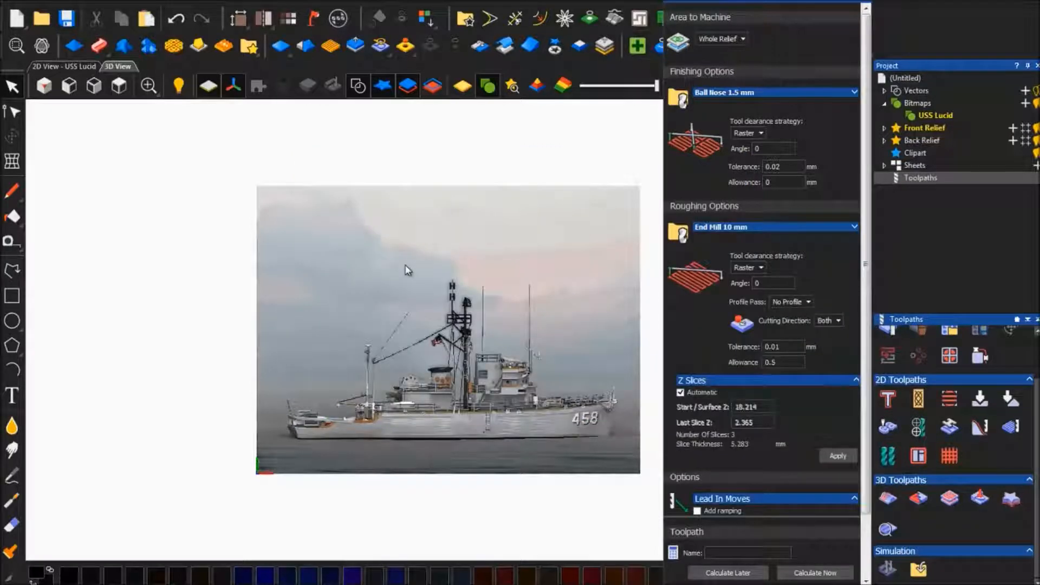
{"action": "left_click", "coordinate": [762, 227]}
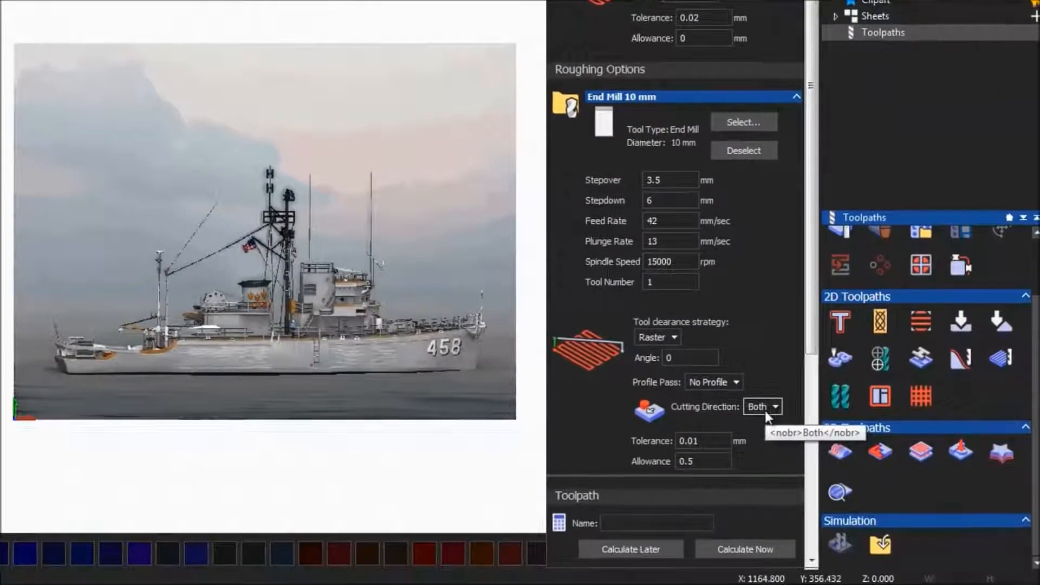
{"action": "left_click", "coordinate": [830, 465]}
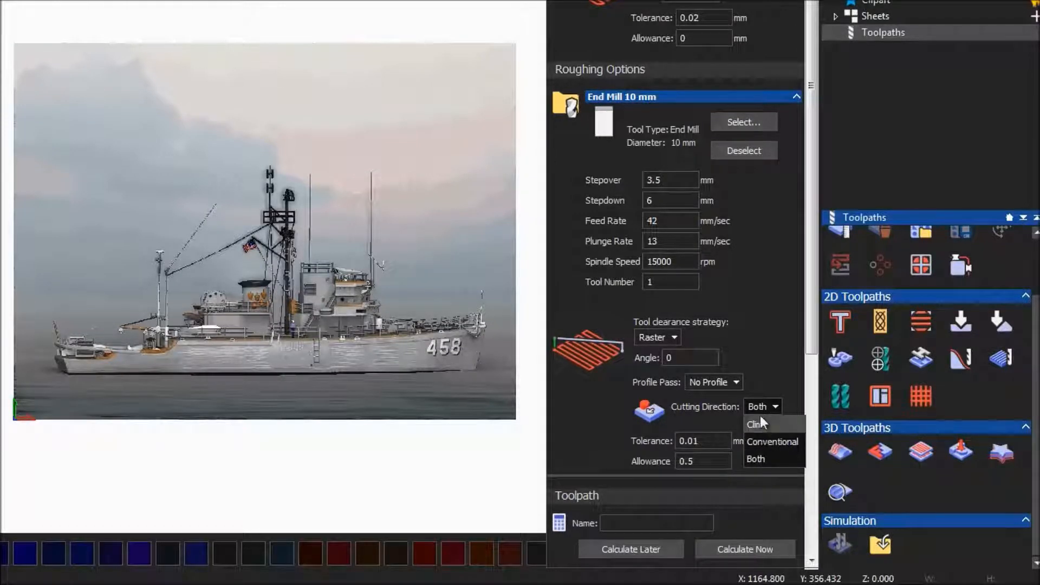
{"action": "left_click", "coordinate": [762, 408]}
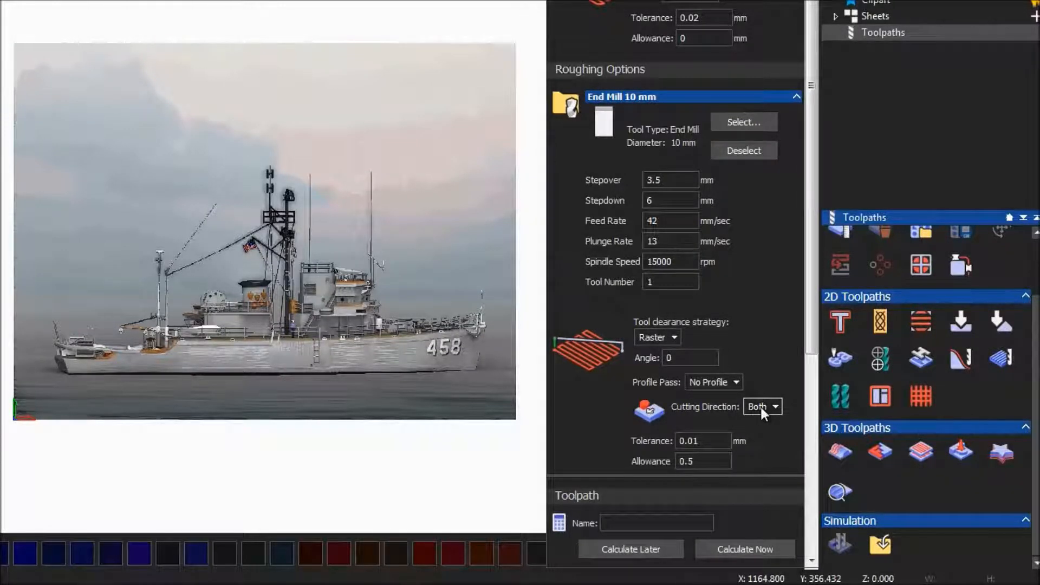
{"action": "left_click", "coordinate": [723, 460]}
{"action": "left_click", "coordinate": [705, 441]}
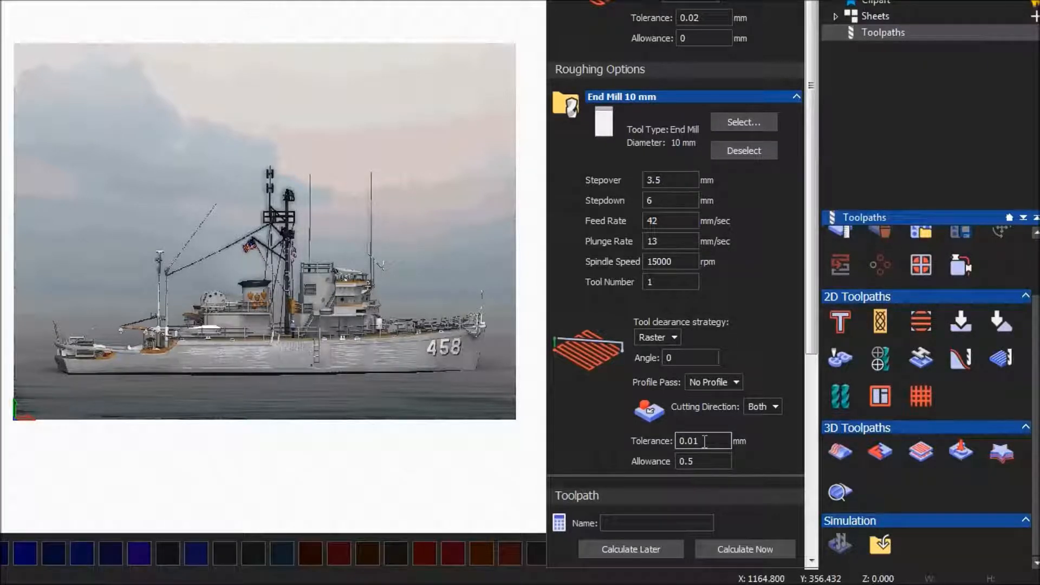
{"action": "left_click", "coordinate": [712, 458]}
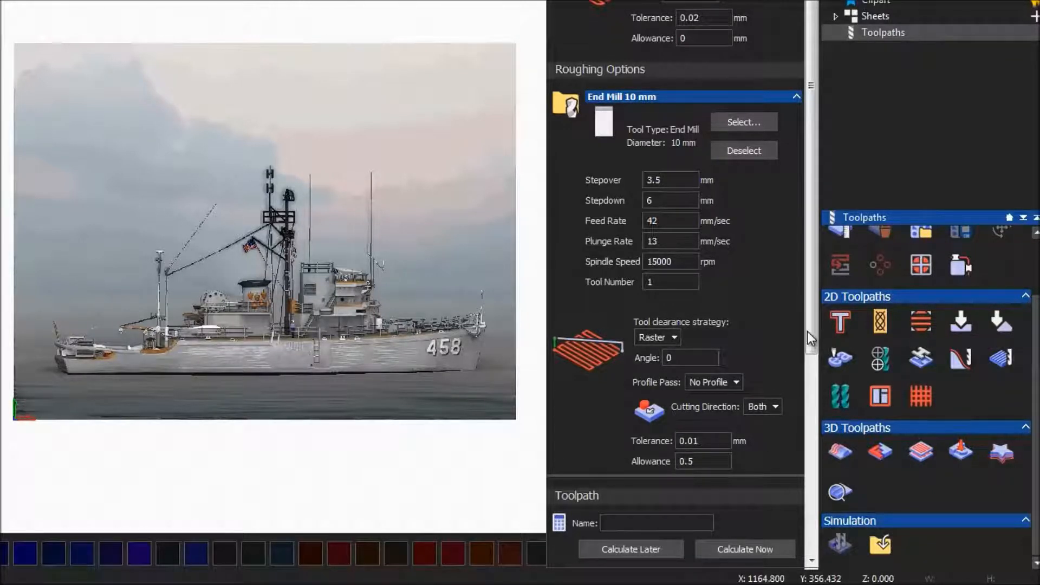
{"action": "left_click_drag", "start_coordinate": [810, 334], "coordinate": [809, 336]}
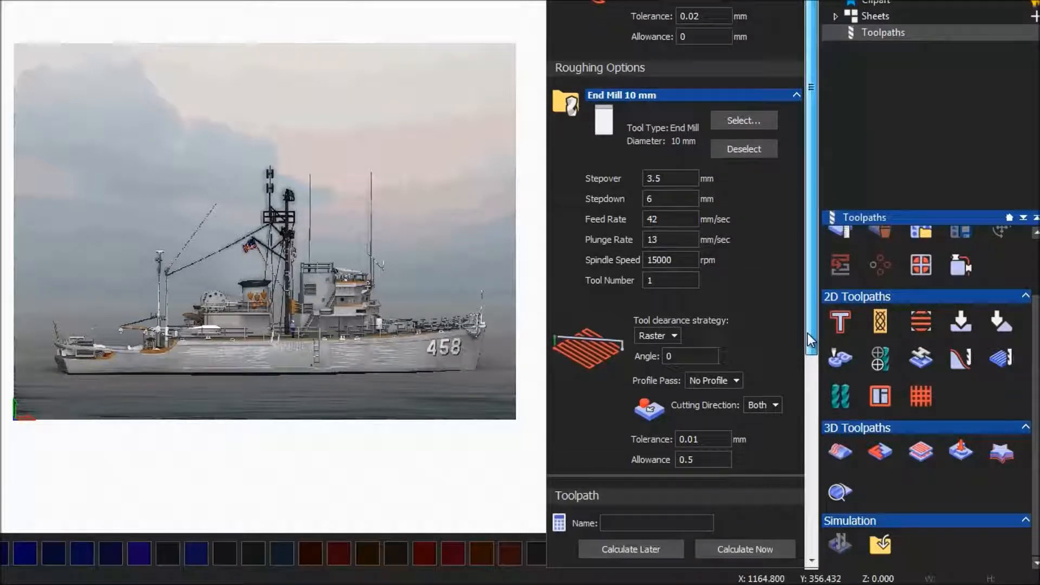
{"action": "left_click", "coordinate": [702, 94]}
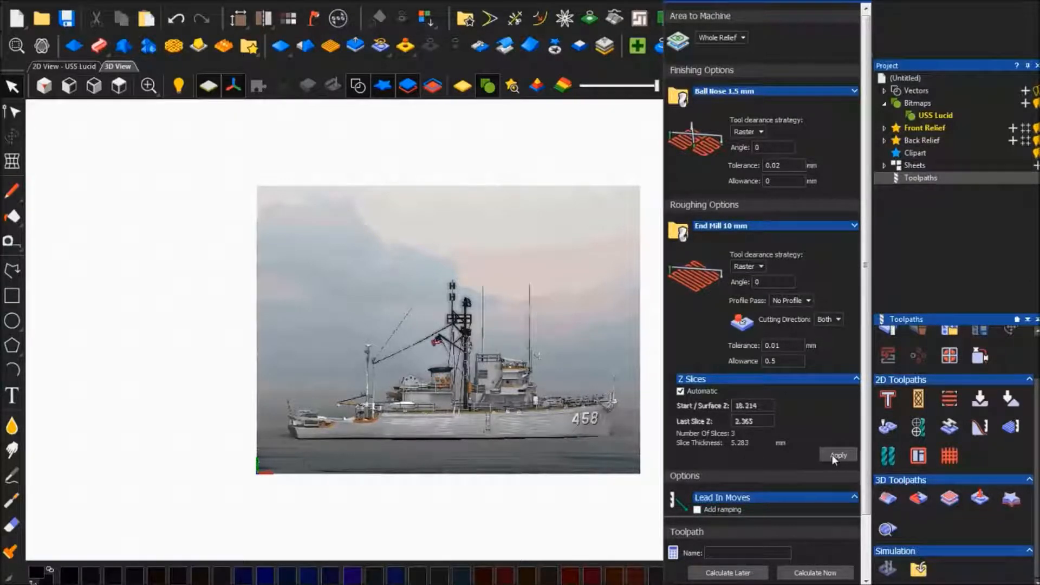
Set the toolpath's Safe Z to 12 mm and check the home position values.
{"action": "scroll", "coordinate": [785, 421], "scroll_direction": "down", "scroll_amount": 2}
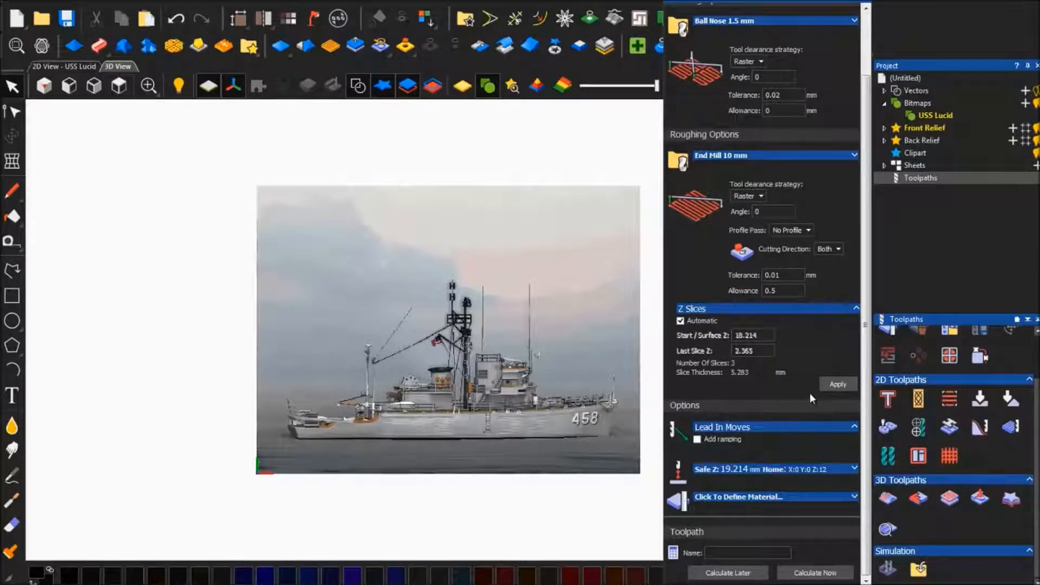
{"action": "left_click", "coordinate": [782, 469]}
{"action": "double_click", "coordinate": [745, 504]}
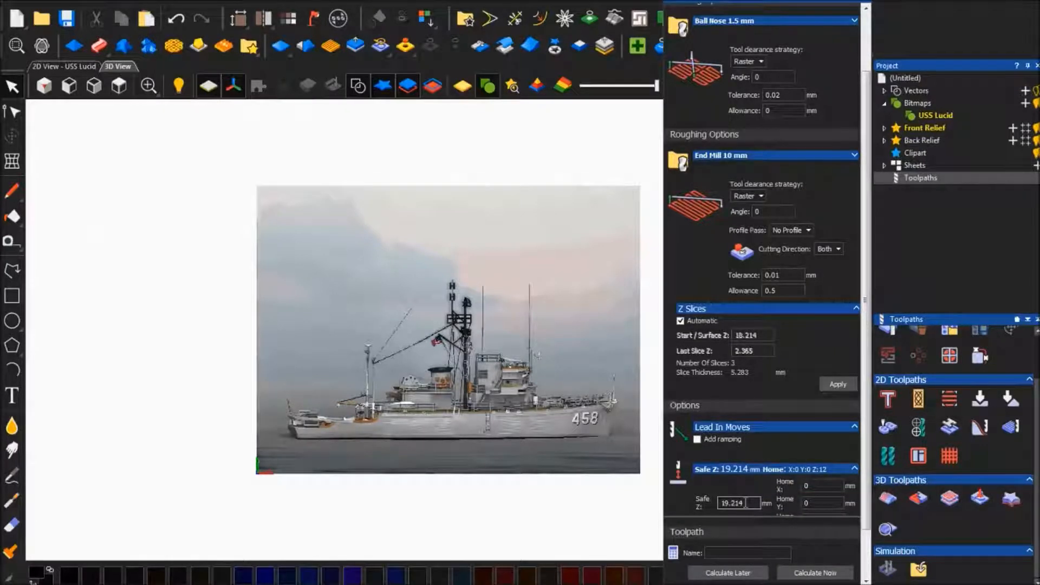
{"action": "type", "text": "12"}
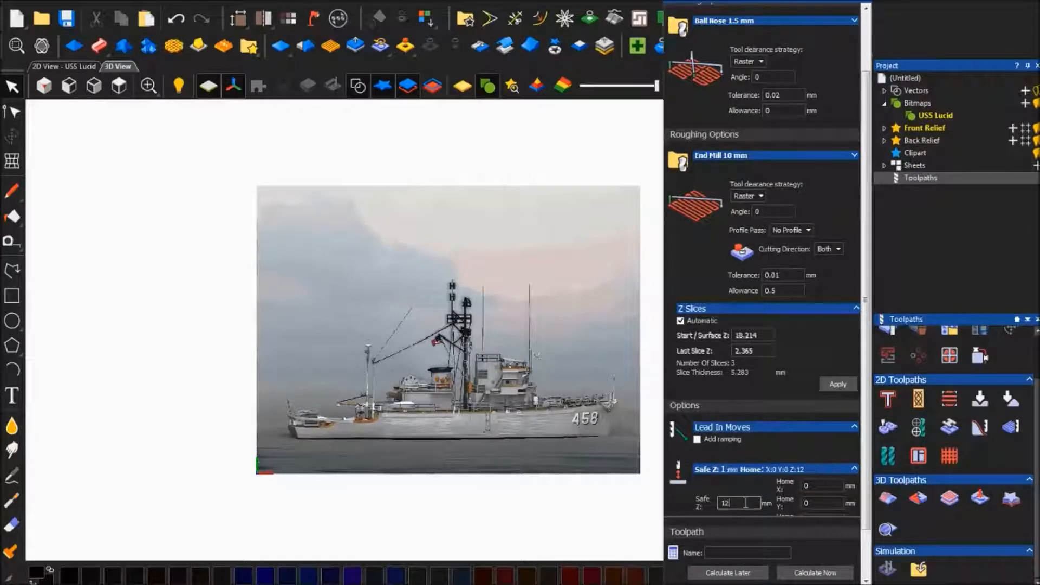
{"action": "scroll", "coordinate": [773, 455], "scroll_direction": "down", "scroll_amount": 1}
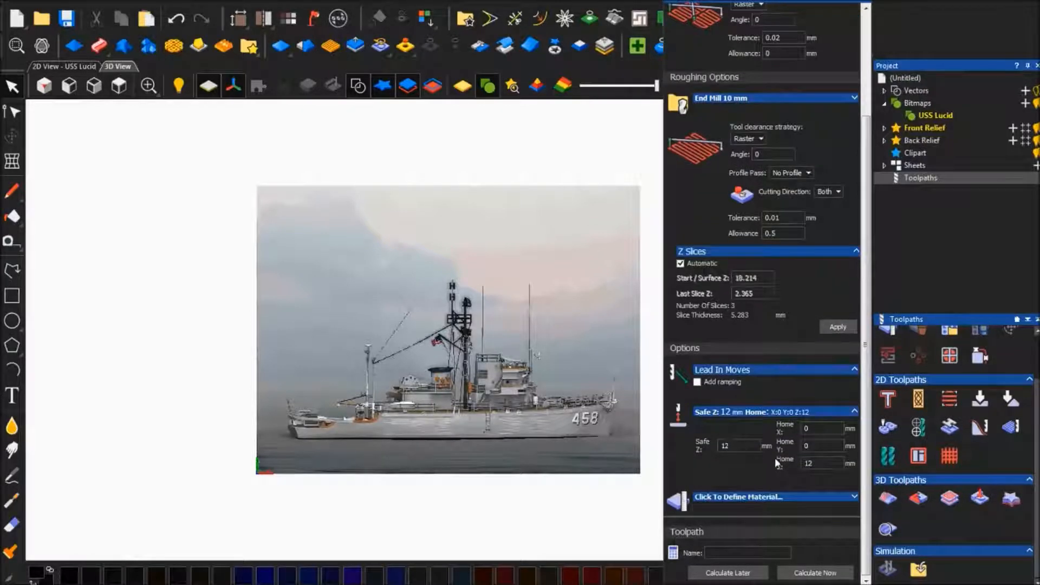
{"action": "left_click", "coordinate": [811, 464]}
Define the material with a thickness of 21 mm and a top offset of 0.5 mm for the model.
{"action": "left_click", "coordinate": [792, 498]}
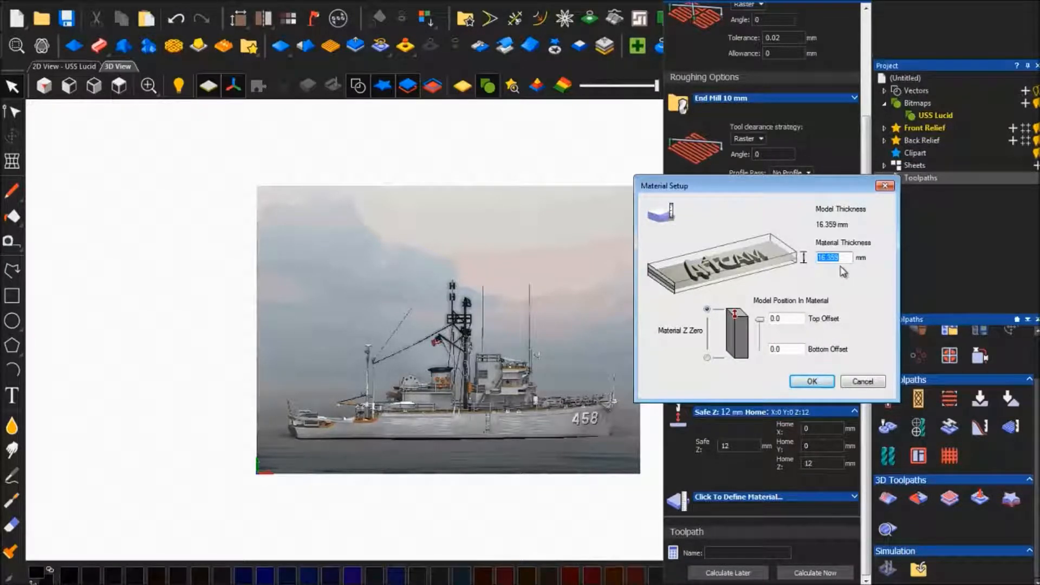
{"action": "type", "text": "21"}
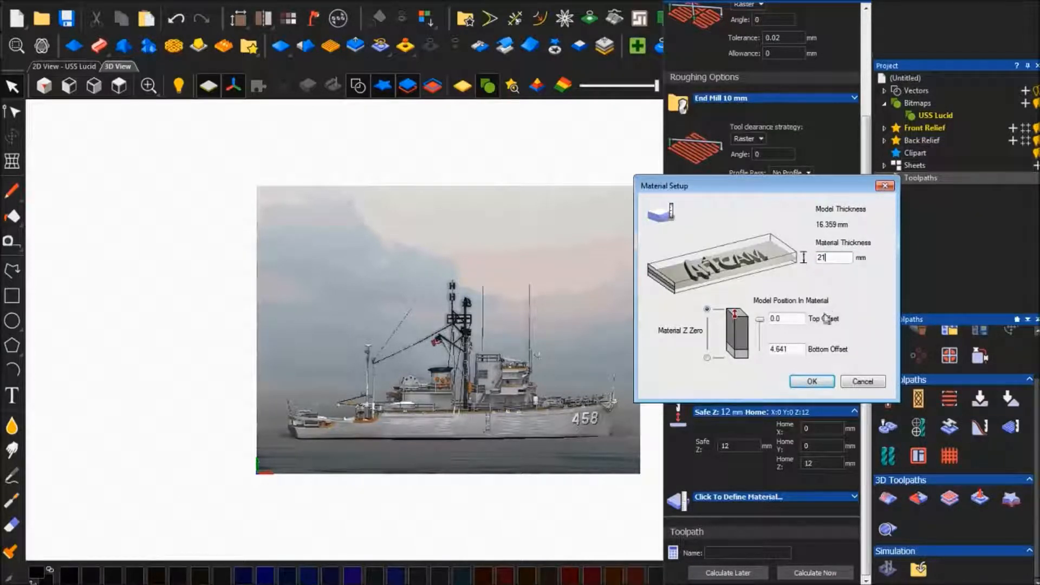
{"action": "double_click", "coordinate": [786, 319]}
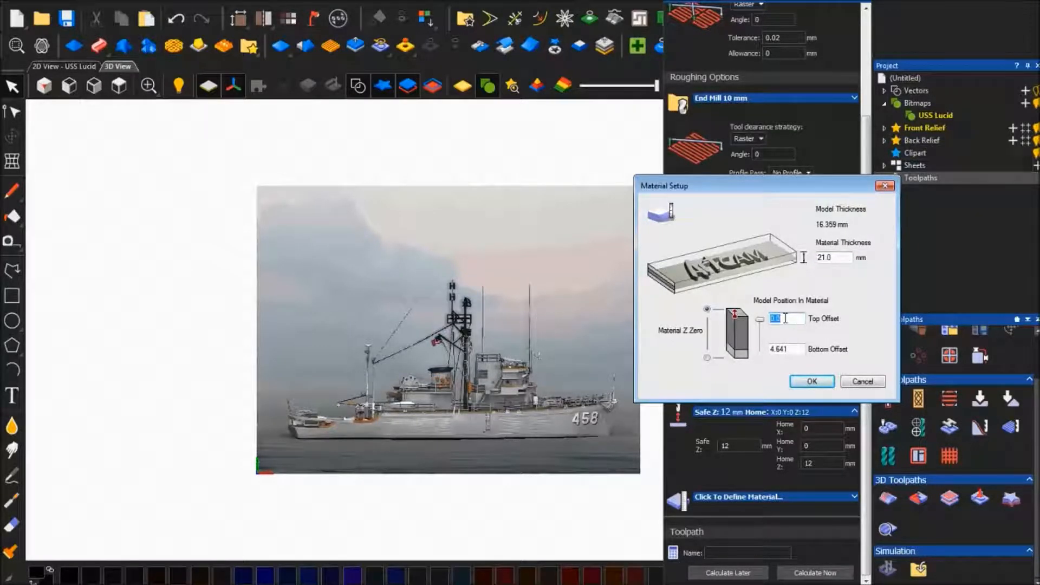
{"action": "key", "text": "BackSpace"}
{"action": "type", "text": "5"}
{"action": "left_click", "coordinate": [790, 350]}
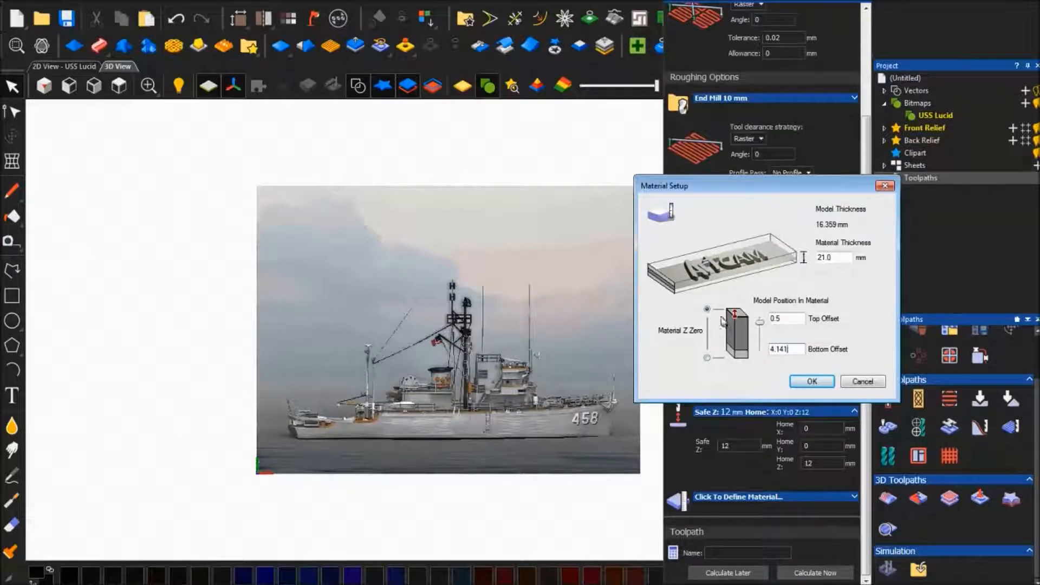
{"action": "left_click", "coordinate": [807, 382]}
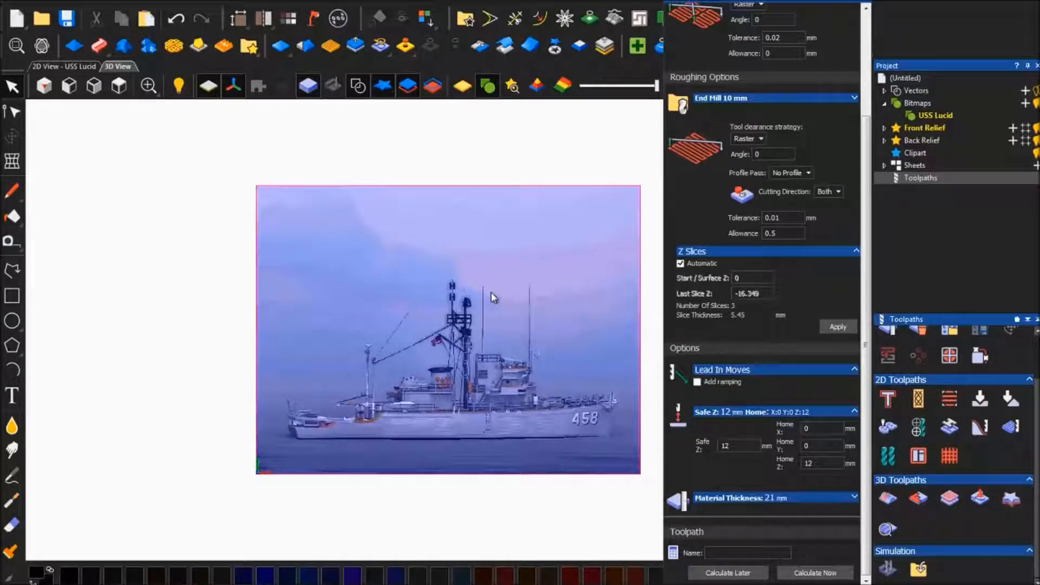
Name the toolpath USS Lucid 558, calculate it immediately and close the Machine Relief settings.
{"action": "left_click", "coordinate": [754, 552]}
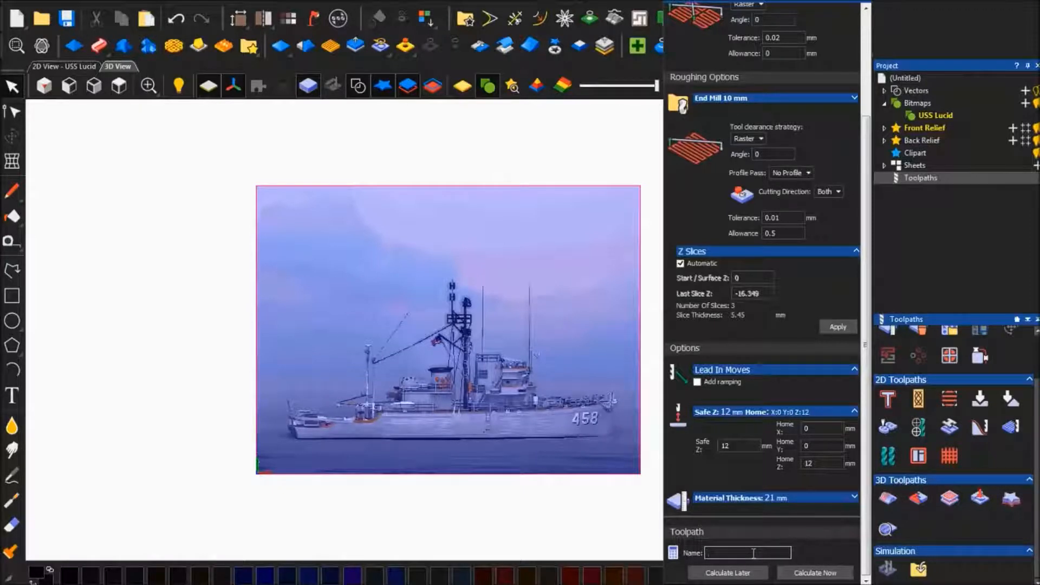
{"action": "type", "text": "USS Luc"}
{"action": "type", "text": "id 558"}
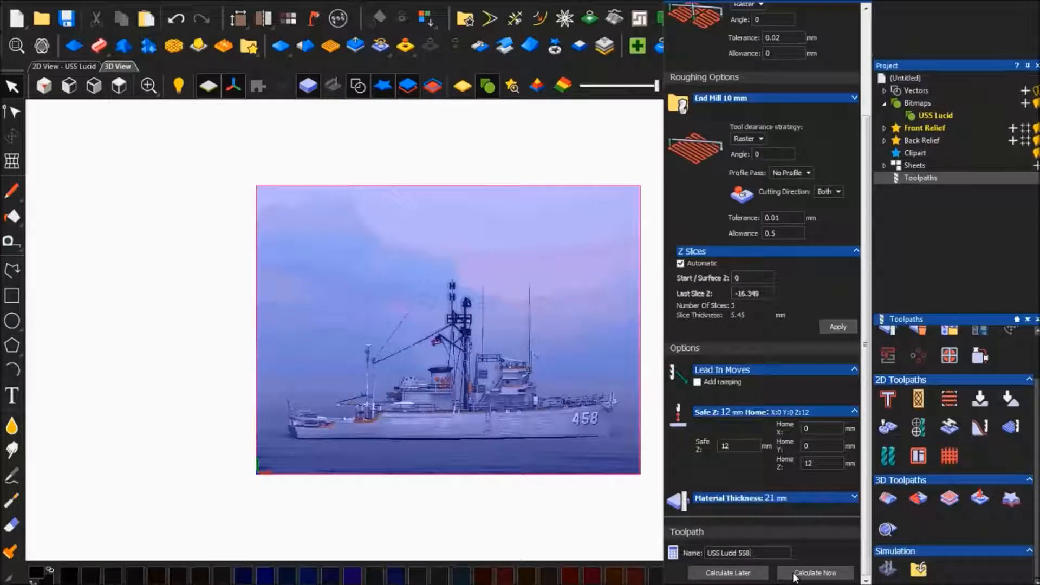
{"action": "left_click", "coordinate": [795, 574]}
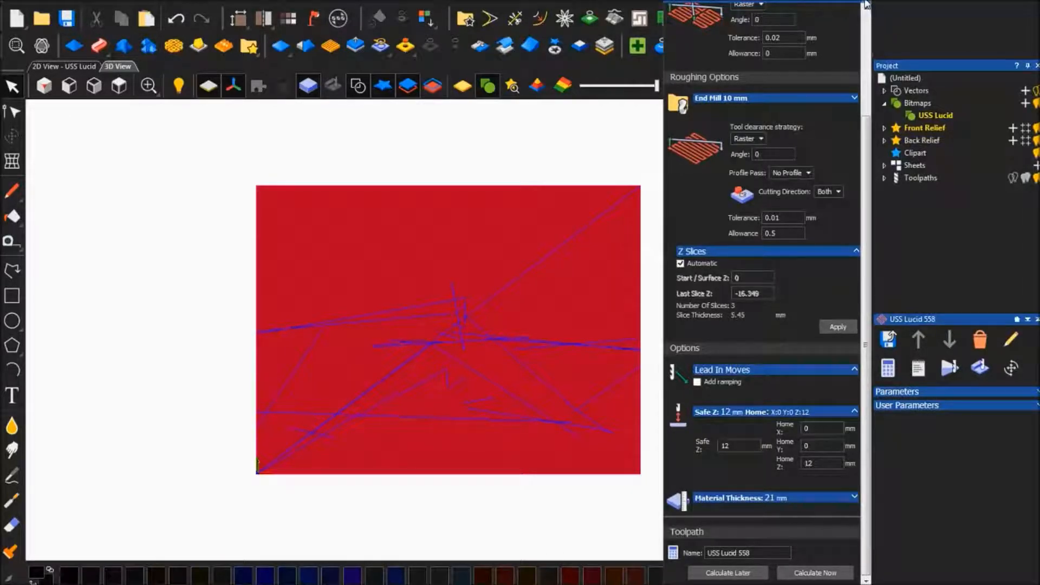
{"action": "left_click", "coordinate": [865, 2]}
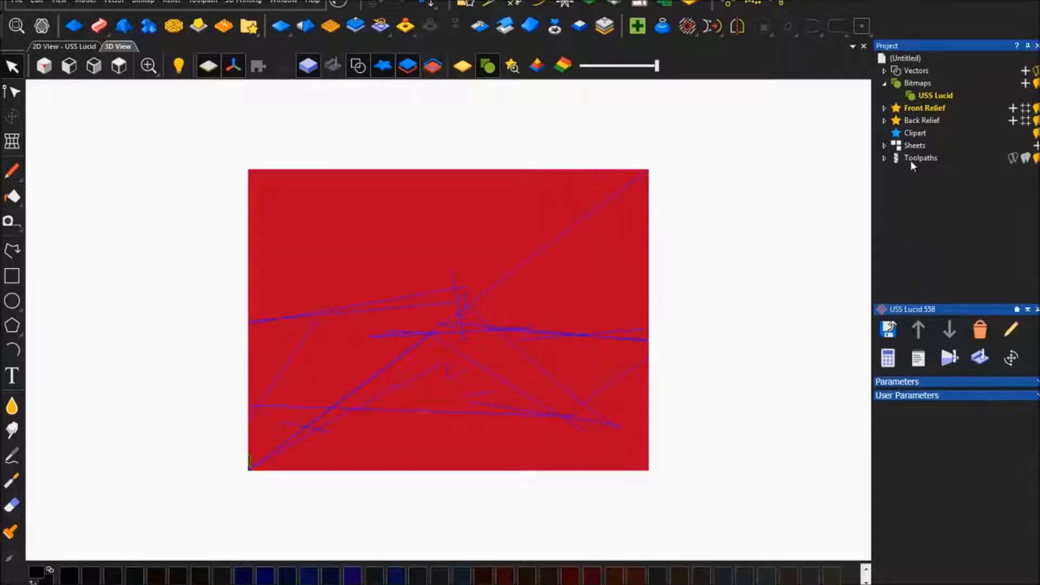
Check the machining time of the calculated toolpaths in the Toolpath Summary Information.
{"action": "left_click", "coordinate": [910, 160]}
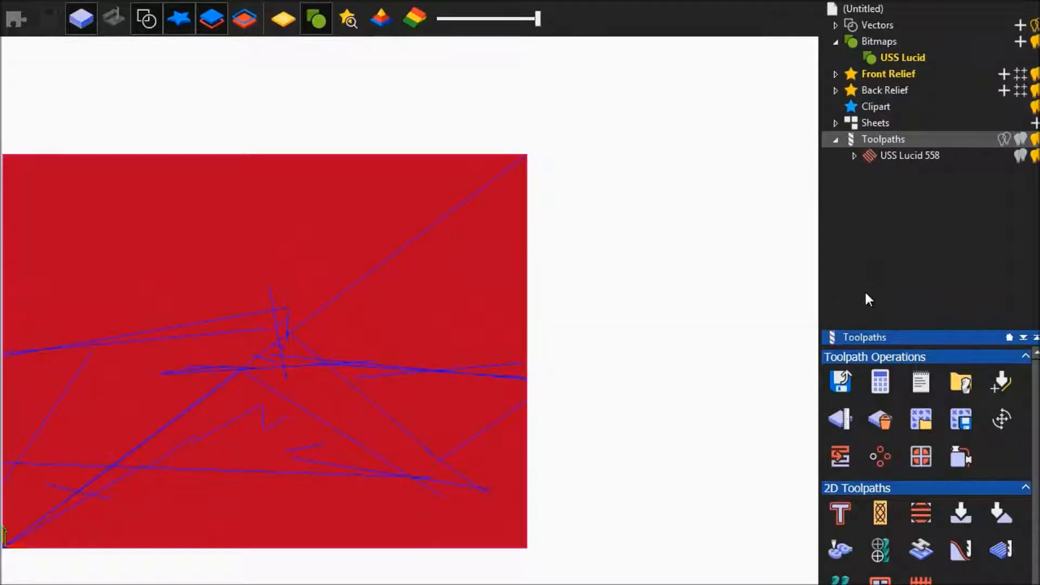
{"action": "left_click", "coordinate": [918, 386]}
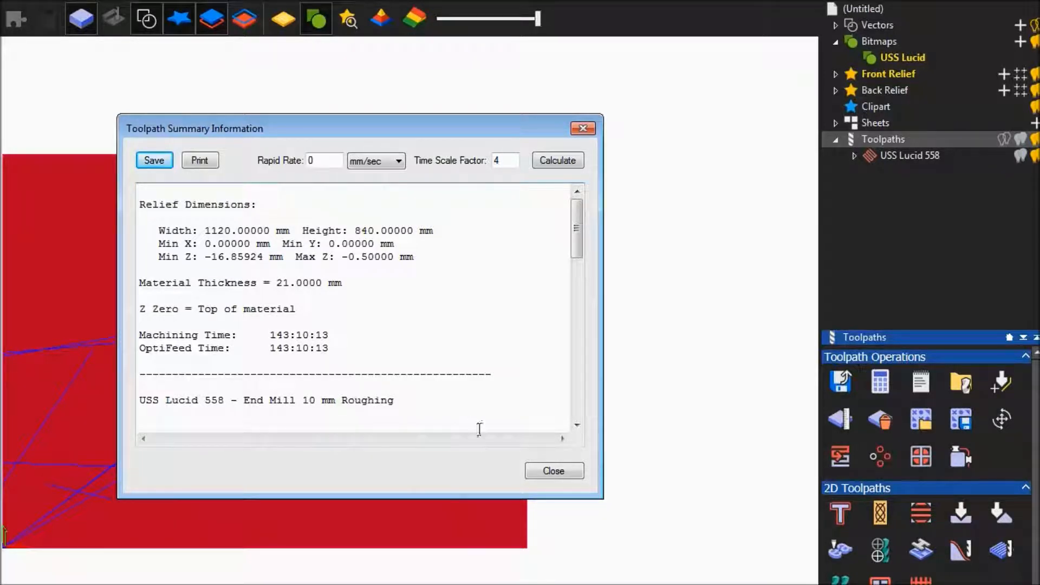
{"action": "left_click", "coordinate": [558, 474]}
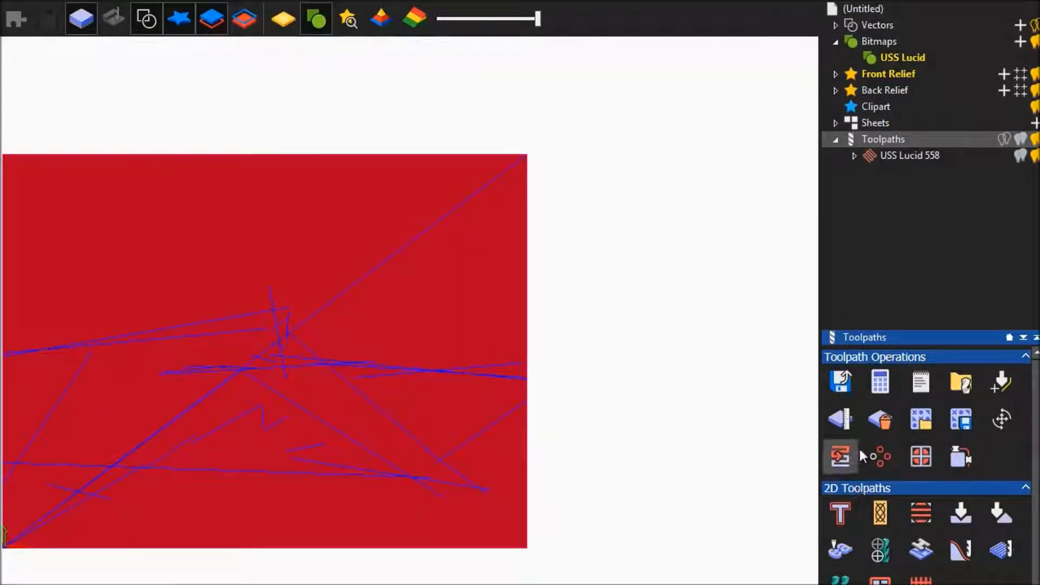
Optimize the feed rates of the USS Lucid 558 toolpath in a batch run and compare the machining times in the toolpath summary.
{"action": "left_click", "coordinate": [880, 383]}
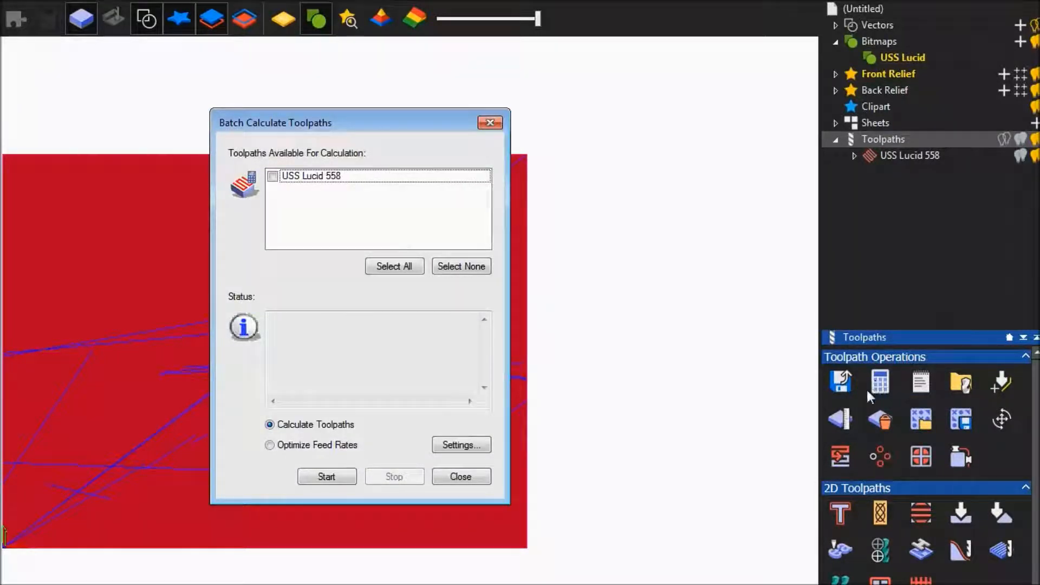
{"action": "left_click", "coordinate": [272, 178]}
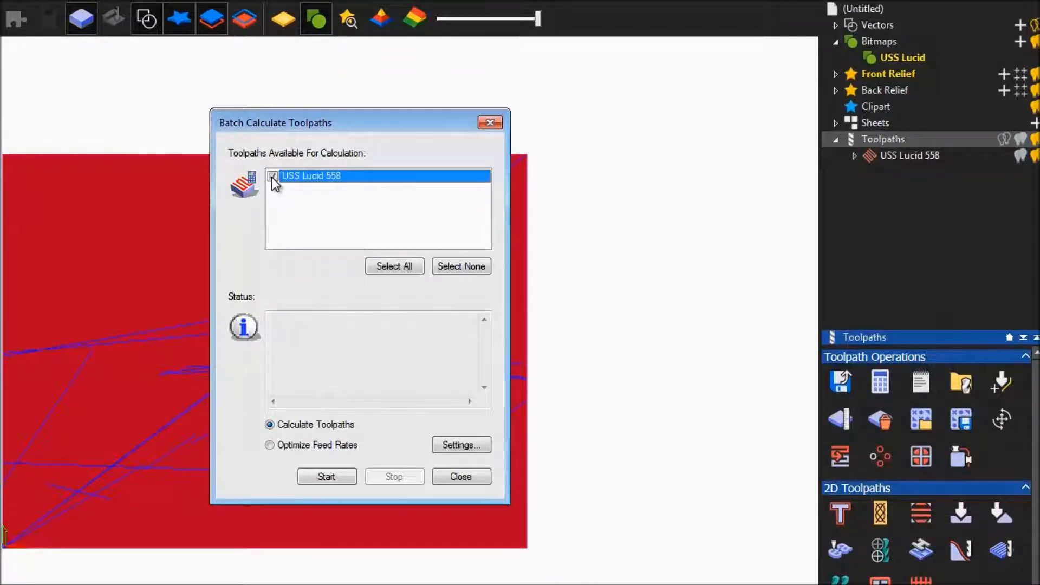
{"action": "left_click", "coordinate": [270, 445]}
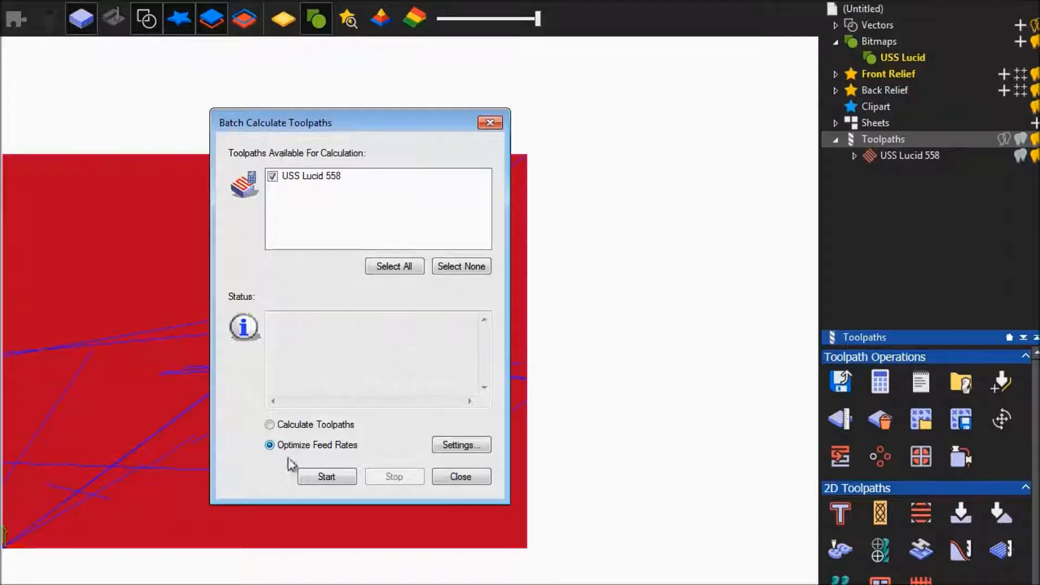
{"action": "left_click", "coordinate": [326, 476]}
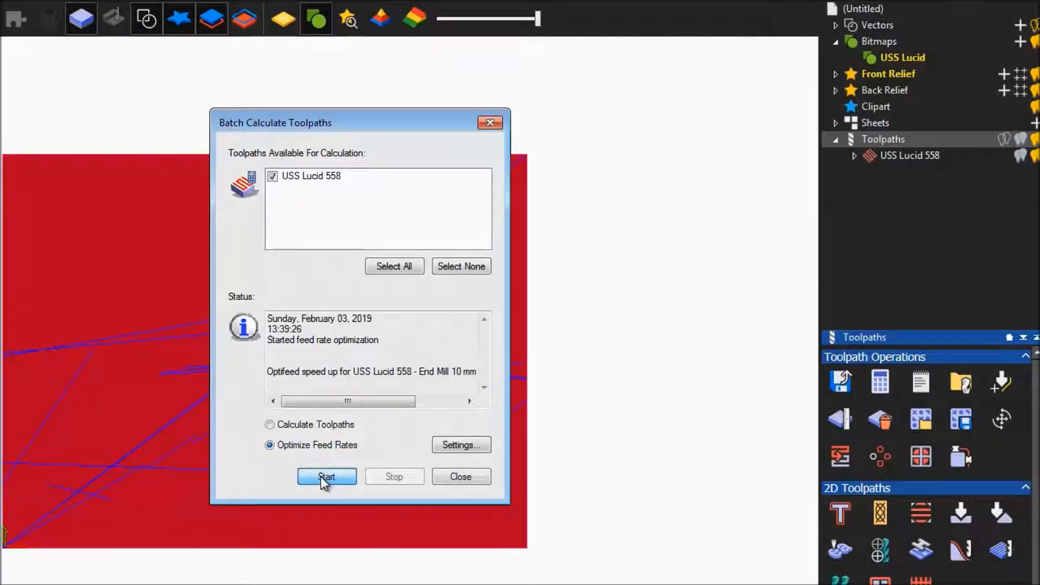
{"action": "left_click_drag", "start_coordinate": [392, 123], "coordinate": [526, 141]}
{"action": "left_click_drag", "start_coordinate": [603, 157], "coordinate": [713, 162]}
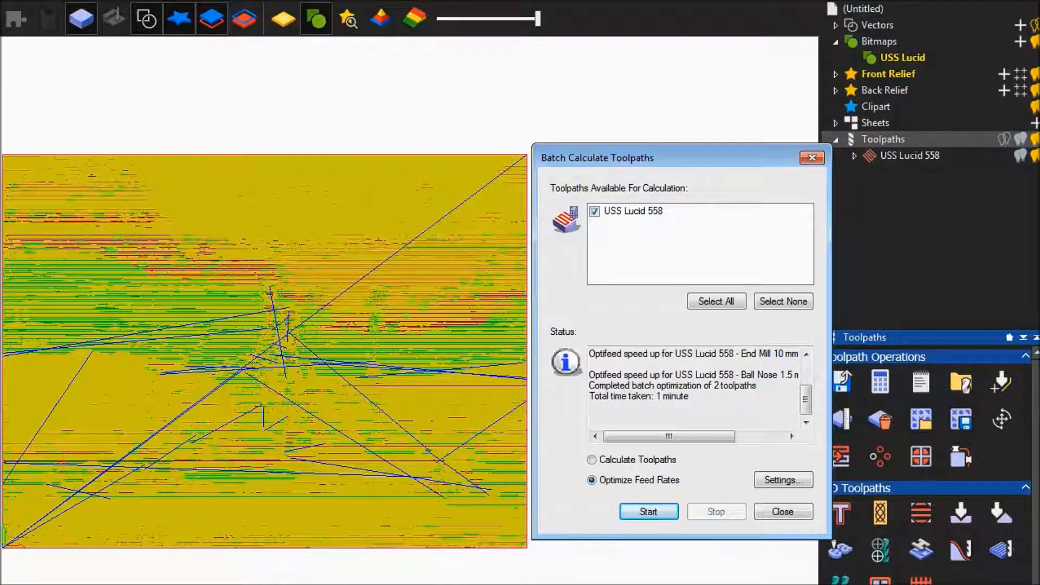
{"action": "left_click", "coordinate": [775, 514]}
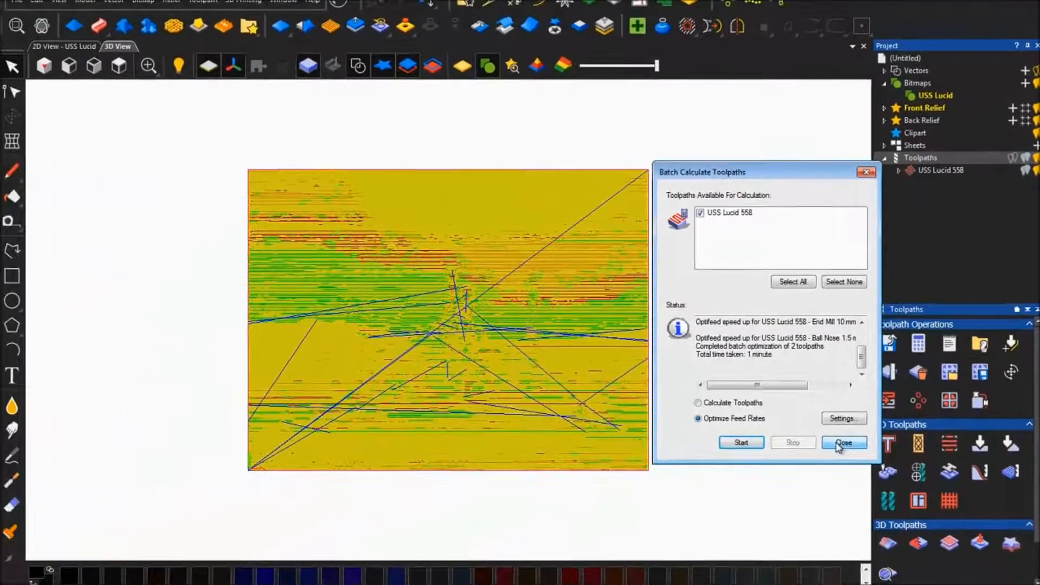
{"action": "left_click", "coordinate": [841, 442]}
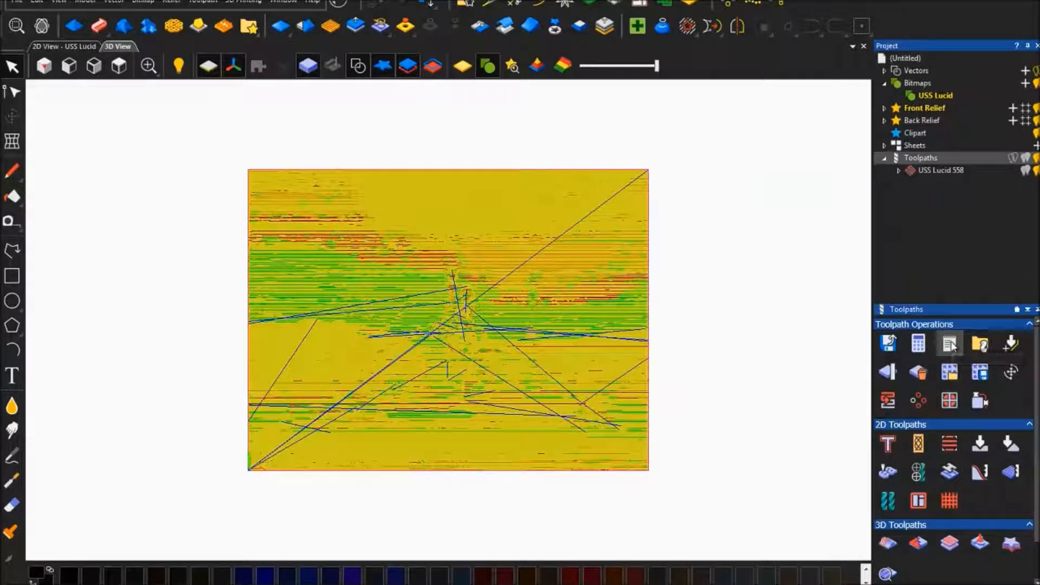
{"action": "left_click", "coordinate": [951, 345]}
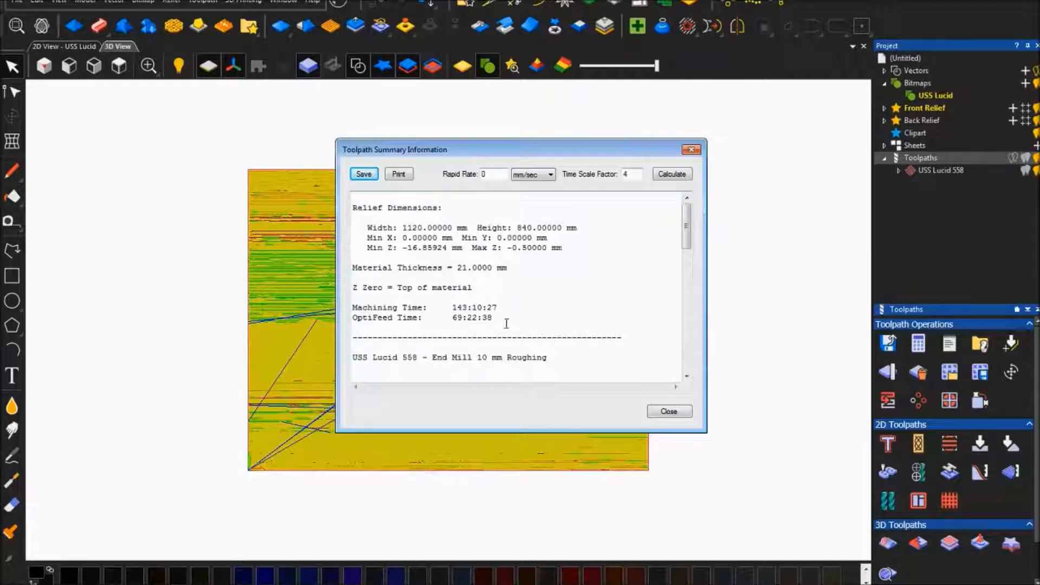
{"action": "left_click", "coordinate": [671, 413]}
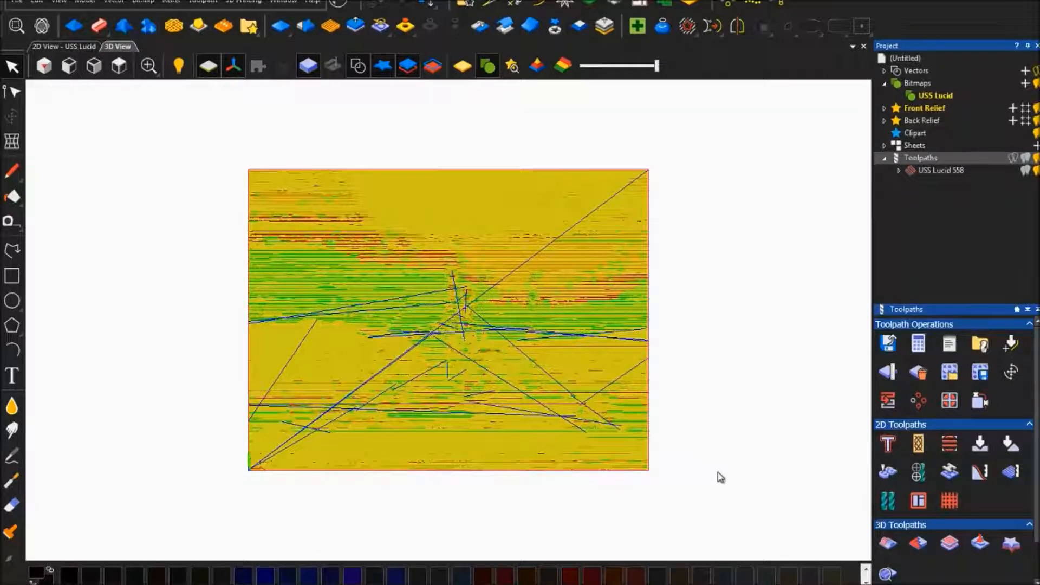
Simulate the toolpaths on a Whole Model block at Fast resolution and inspect the simulated relief from an angle and from above.
{"action": "scroll", "coordinate": [953, 450], "scroll_direction": "down", "scroll_amount": 1}
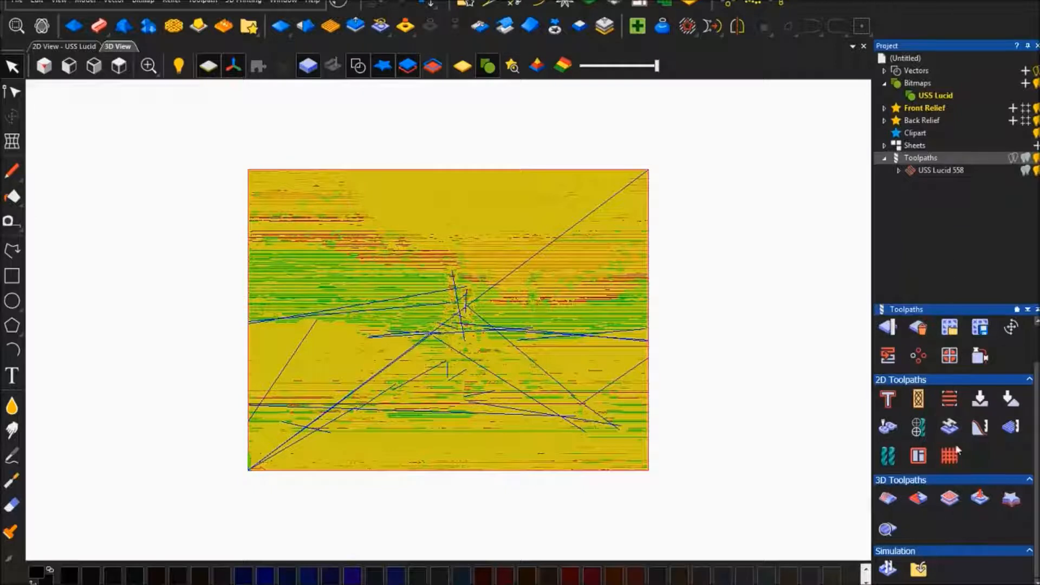
{"action": "scroll", "coordinate": [959, 541], "scroll_direction": "down", "scroll_amount": 3}
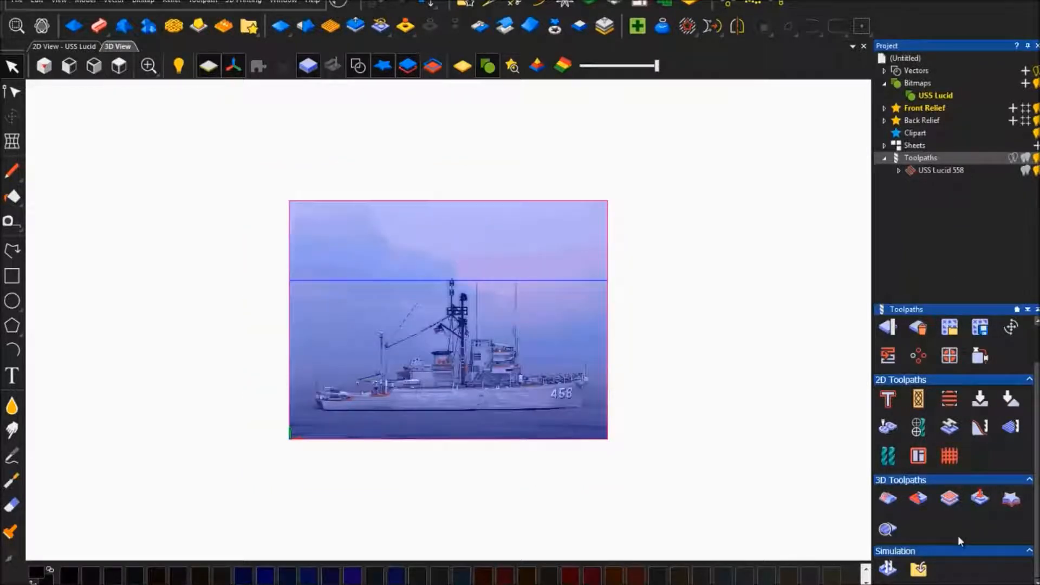
{"action": "scroll", "coordinate": [736, 418], "scroll_direction": "up", "scroll_amount": 3}
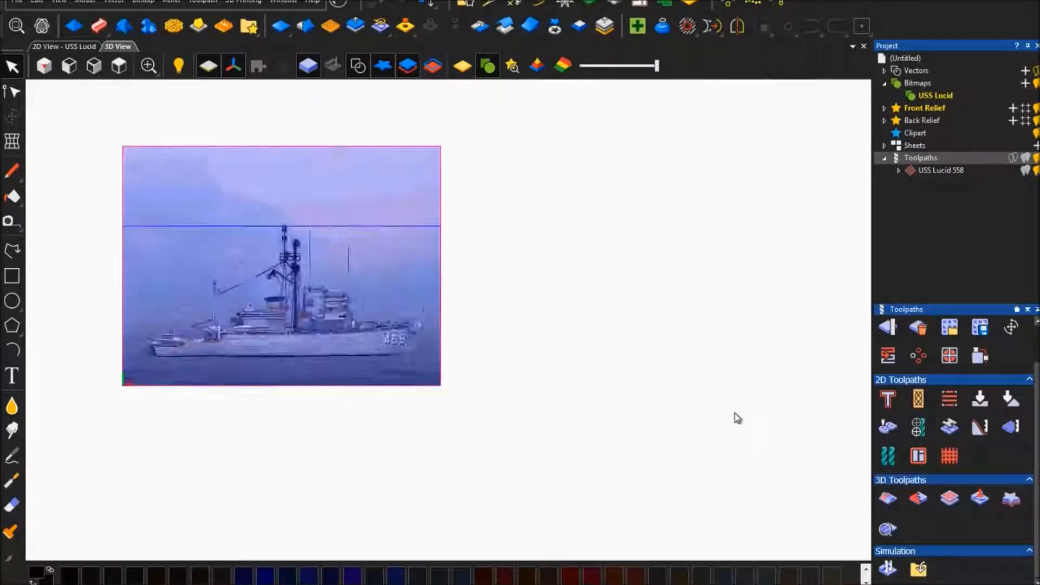
{"action": "left_click", "coordinate": [887, 569]}
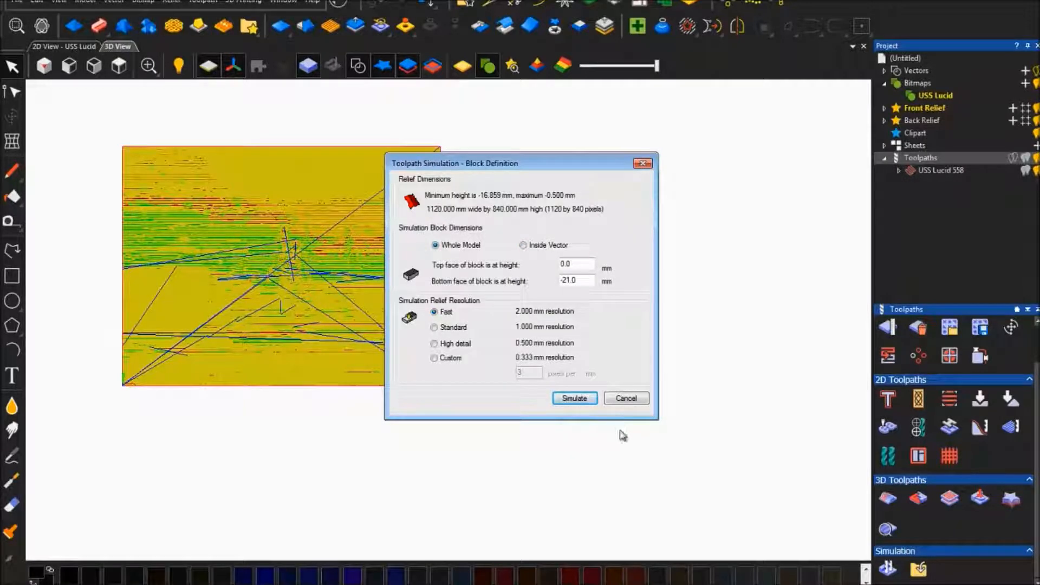
{"action": "left_click", "coordinate": [573, 401]}
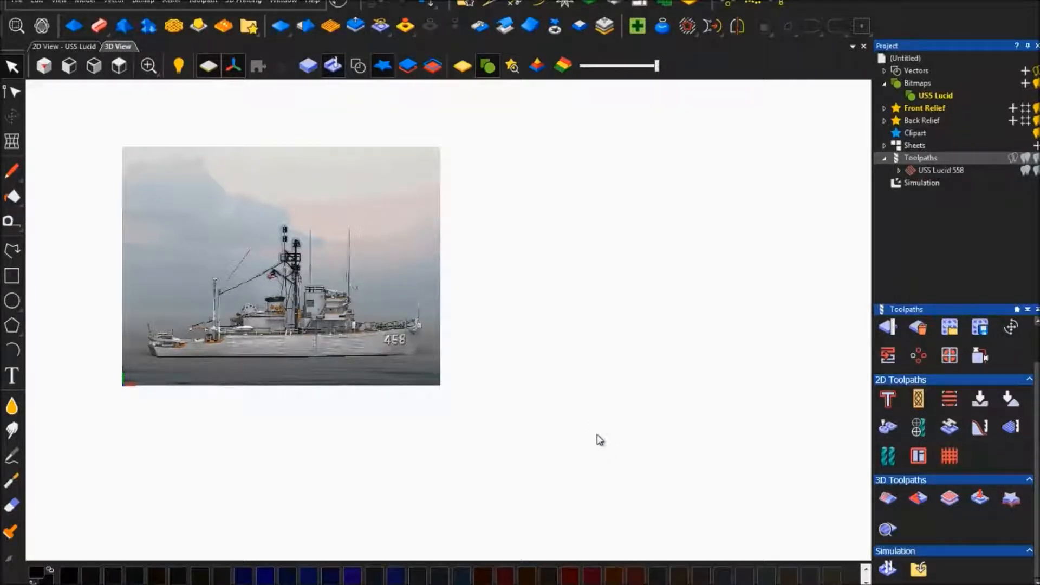
{"action": "left_click", "coordinate": [118, 67]}
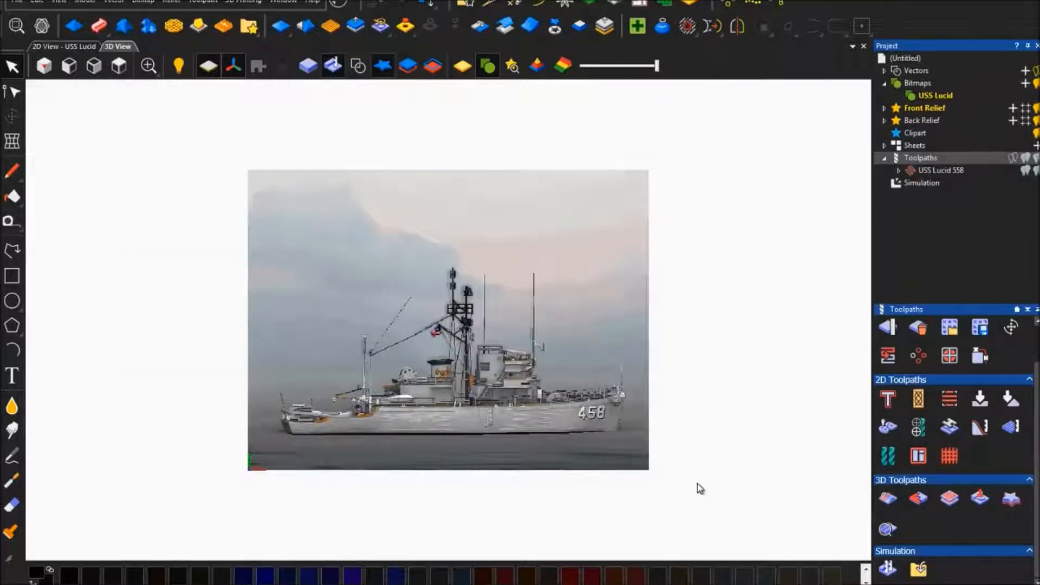
{"action": "left_click_drag", "start_coordinate": [693, 480], "coordinate": [639, 338]}
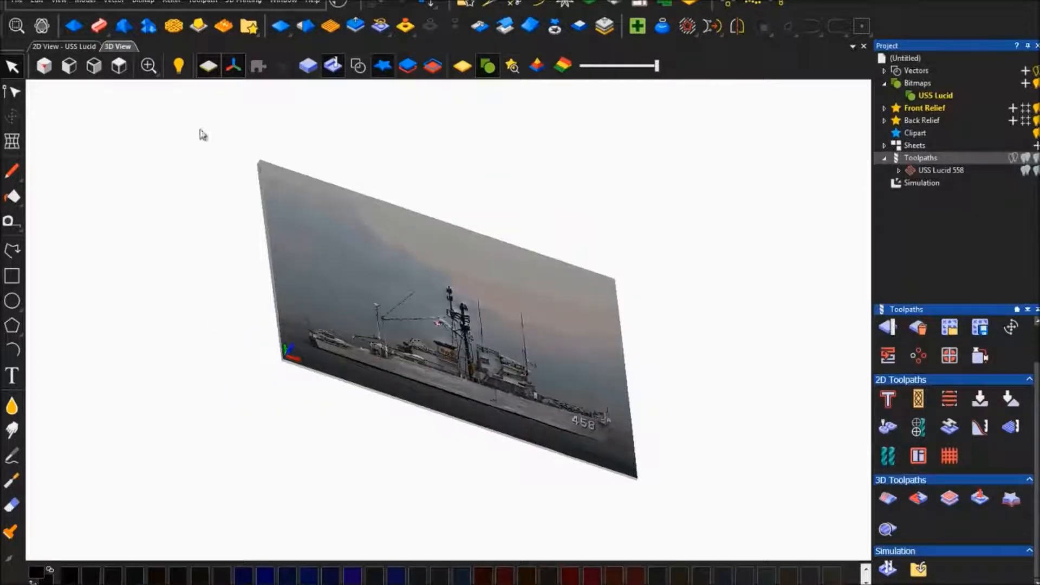
{"action": "left_click", "coordinate": [119, 66]}
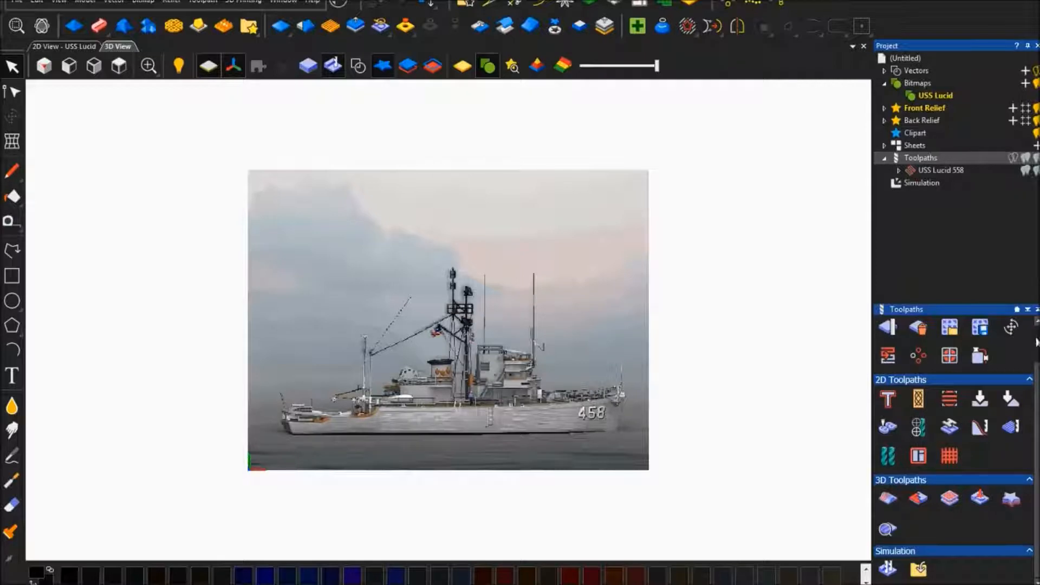
Prepare to save the toolpaths as USS Lucid finish 1.5mm, using the USS lucid folder as the spool directory.
{"action": "scroll", "coordinate": [1037, 342], "scroll_direction": "up", "scroll_amount": 2}
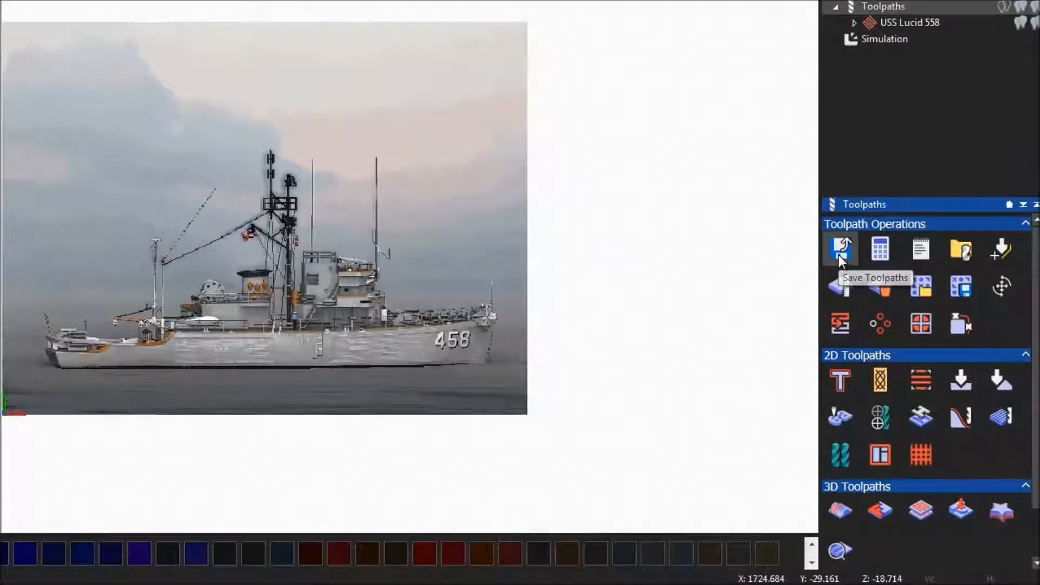
{"action": "left_click", "coordinate": [887, 350]}
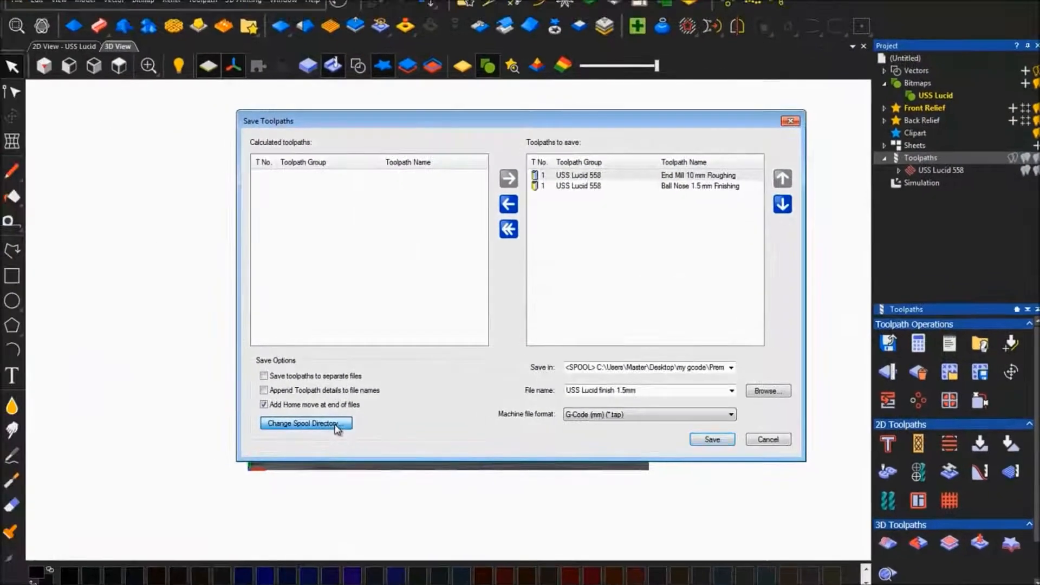
{"action": "left_click", "coordinate": [305, 423]}
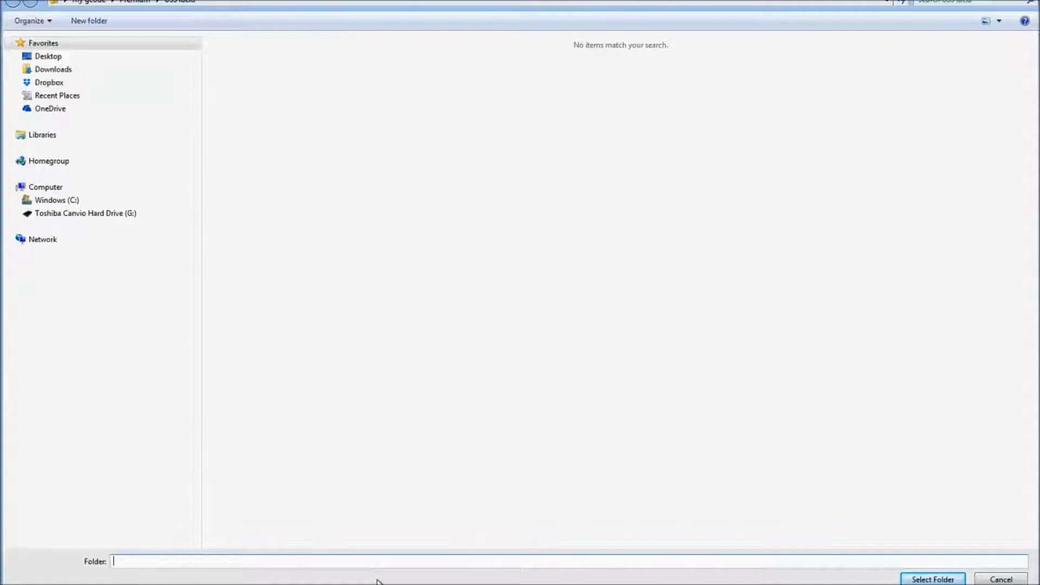
{"action": "type", "text": "USS Lucid finish 1.5mm"}
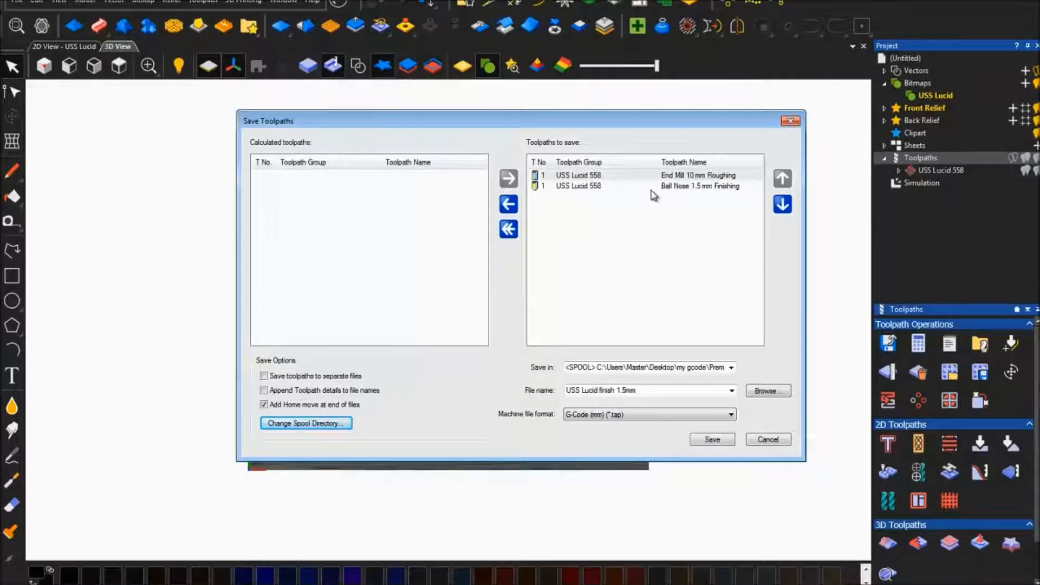
Take the Ball Nose 1.5 mm Finishing toolpath out of the toolpaths to save, keeping only End Mill 10 mm Roughing.
{"action": "left_click", "coordinate": [581, 186]}
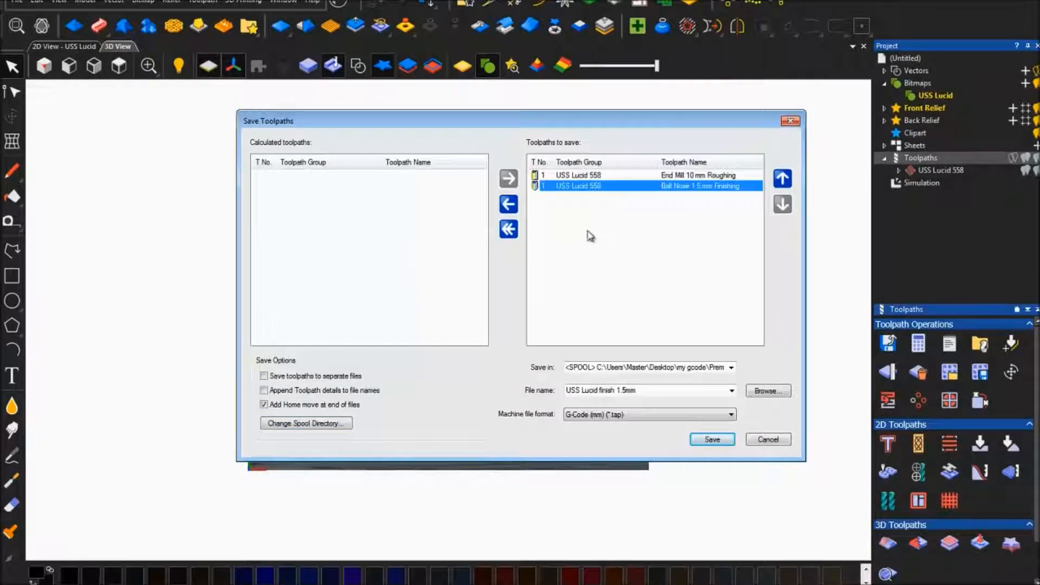
{"action": "left_click", "coordinate": [509, 204]}
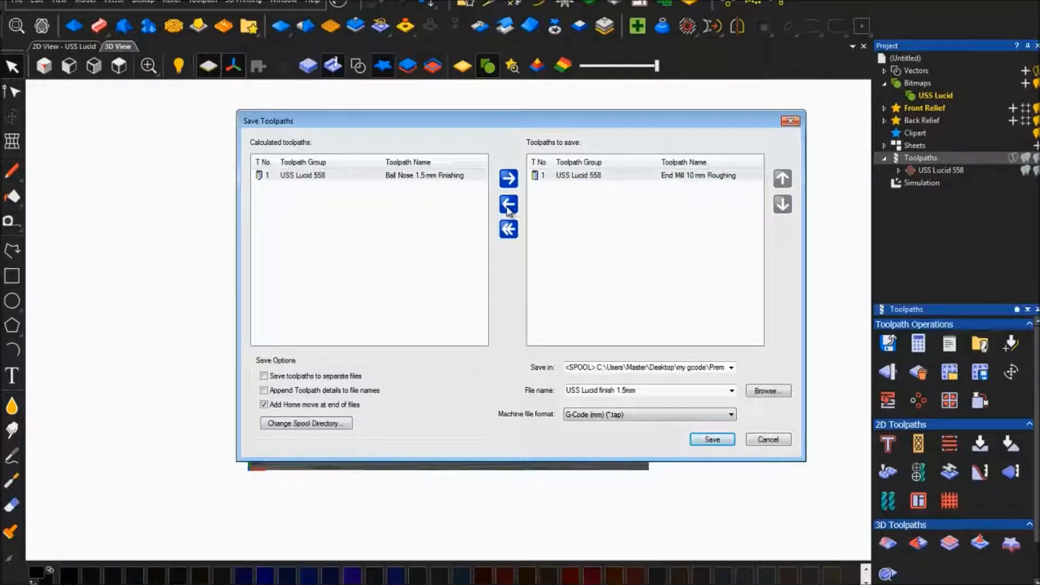
{"action": "left_click", "coordinate": [589, 178]}
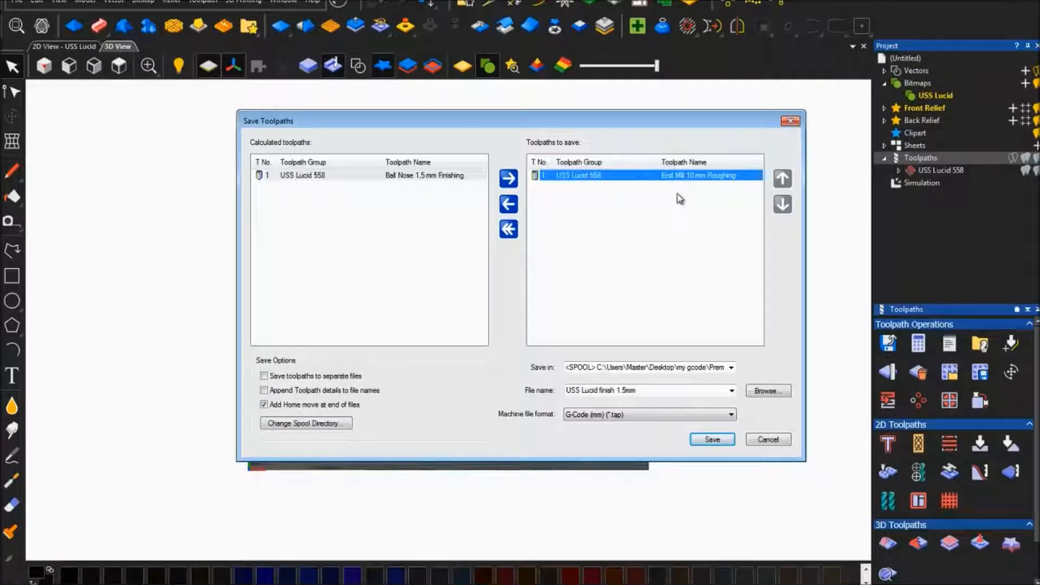
Name the file USS Lucid rough 10mm and save the roughing toolpath in the G-Code (mm) (*.tap) format.
{"action": "left_click", "coordinate": [610, 394]}
{"action": "double_click", "coordinate": [610, 394]}
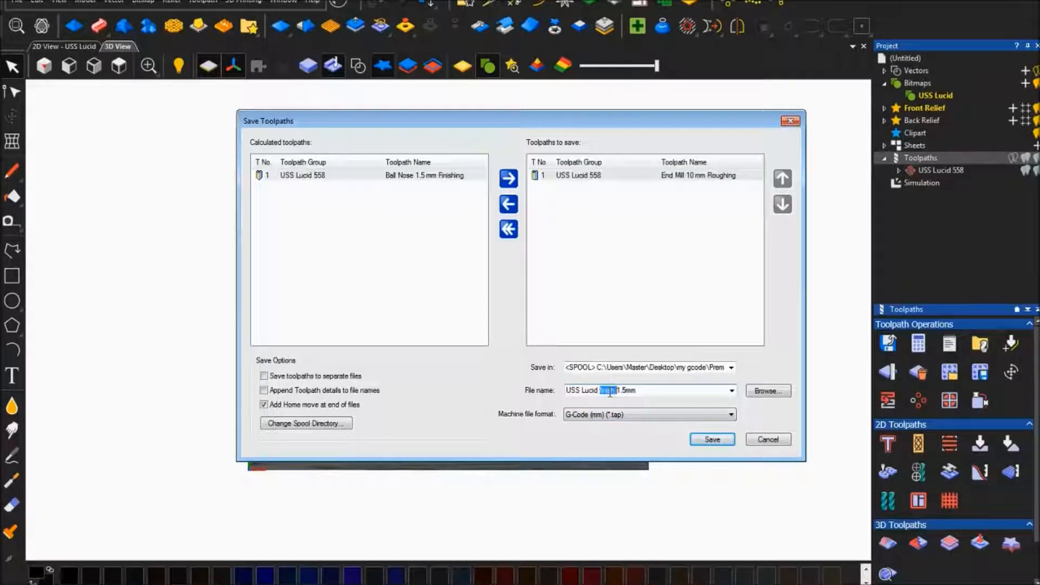
{"action": "type", "text": "rough "}
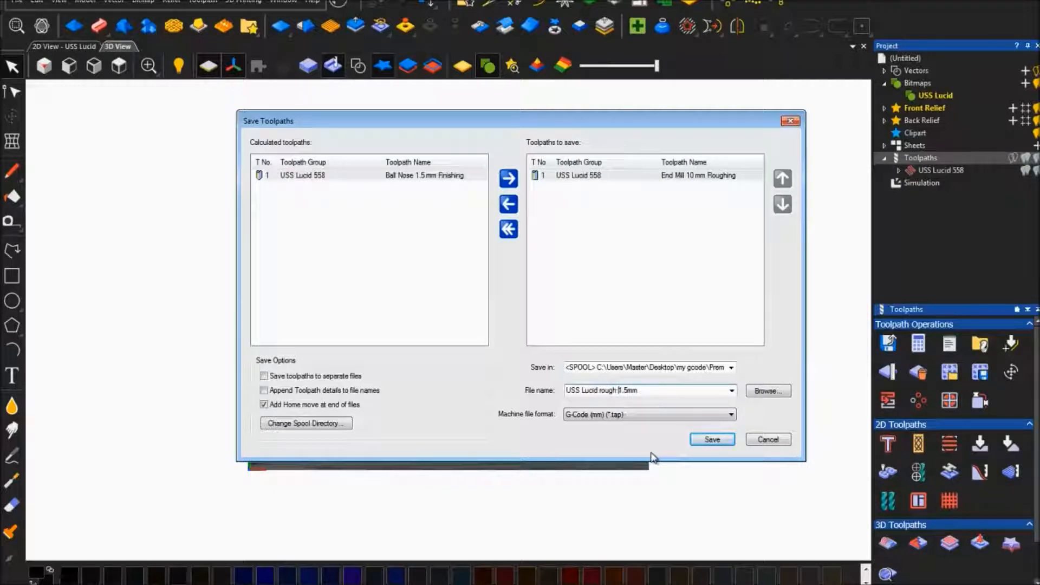
{"action": "type", "text": "10"}
{"action": "key", "text": "Delete"}
{"action": "left_click", "coordinate": [672, 423]}
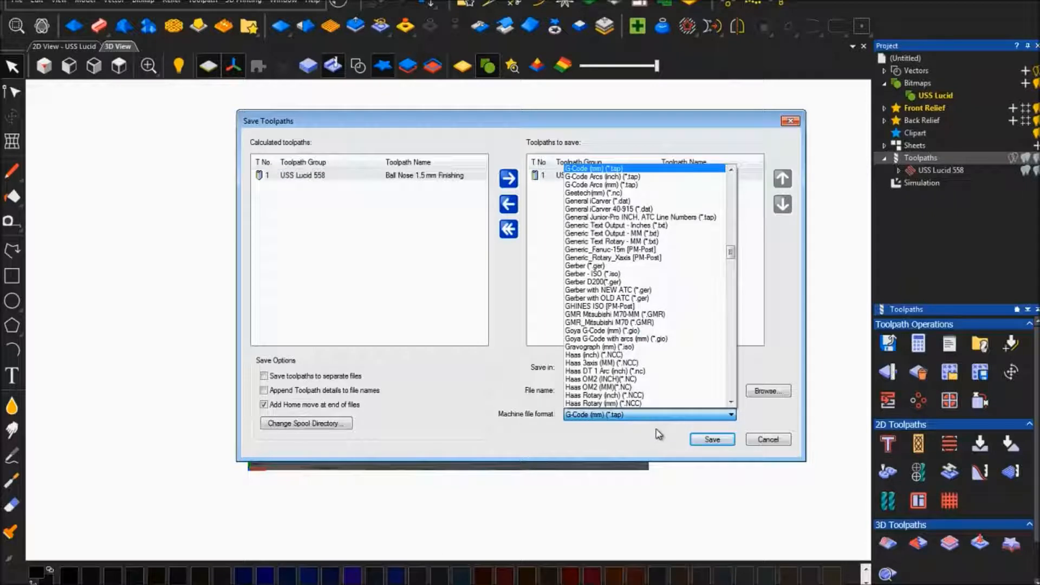
{"action": "left_click", "coordinate": [658, 433]}
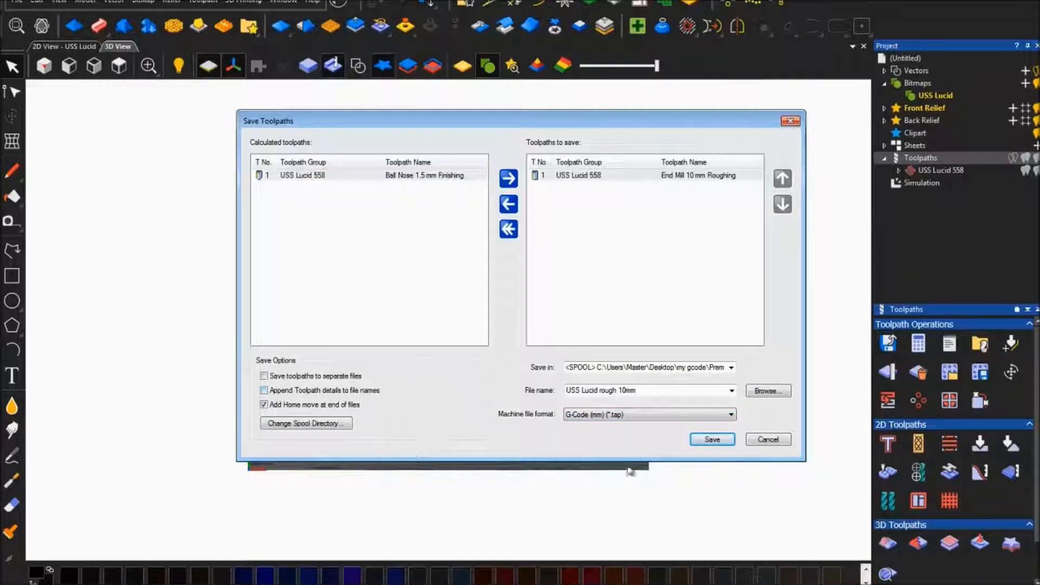
{"action": "left_click", "coordinate": [711, 440]}
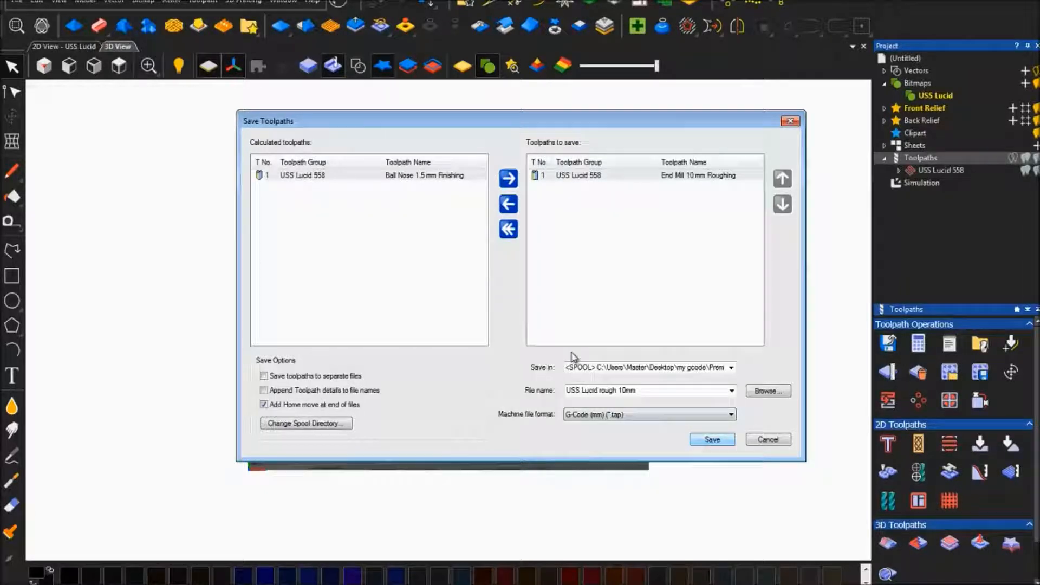
Replace the End Mill 10 mm Roughing toolpath with Ball Nose 1.5 mm Finishing in the toolpaths to save.
{"action": "left_click", "coordinate": [588, 179]}
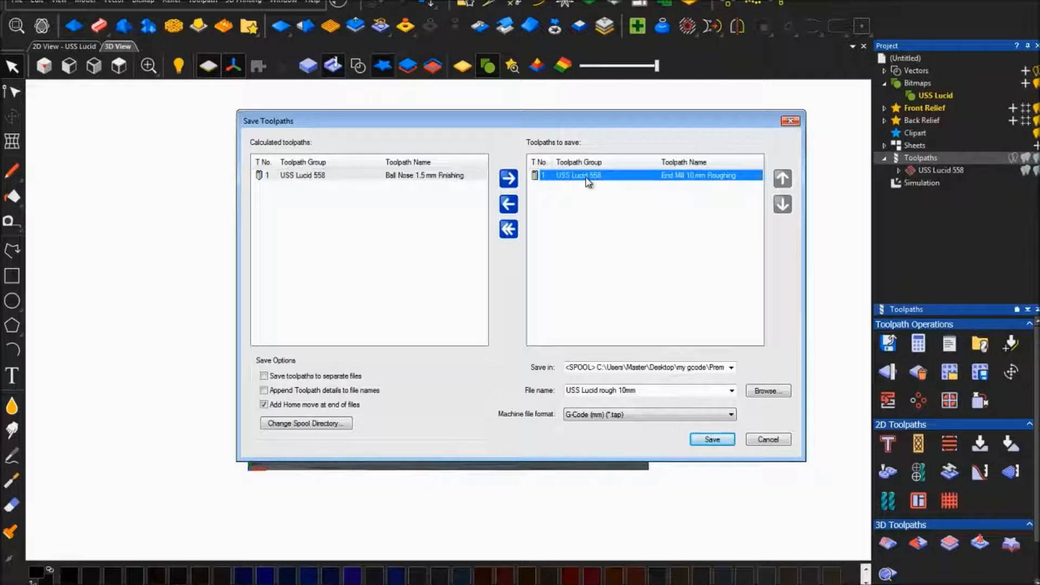
{"action": "left_click", "coordinate": [509, 205]}
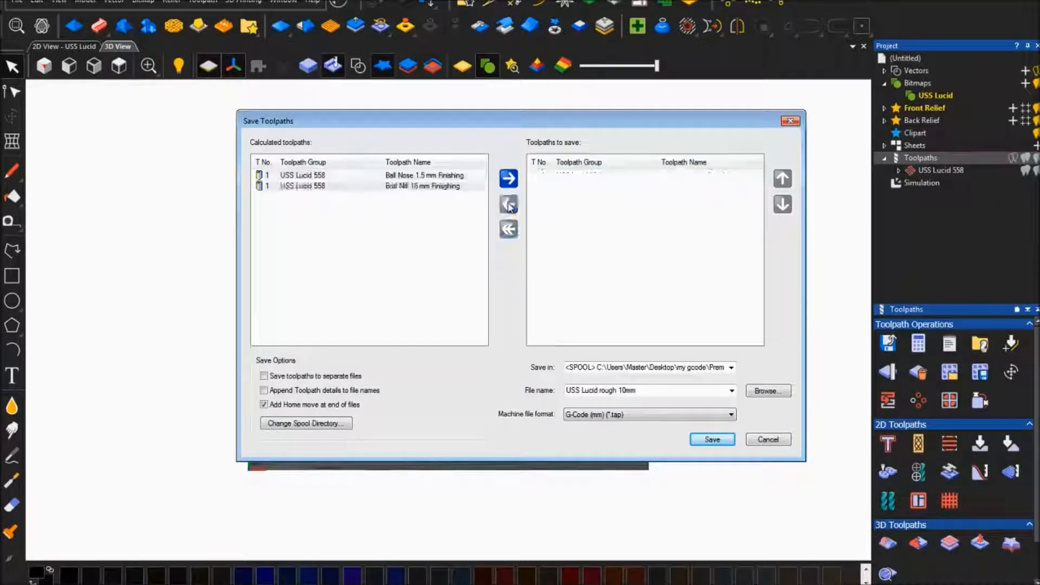
{"action": "left_click", "coordinate": [437, 176]}
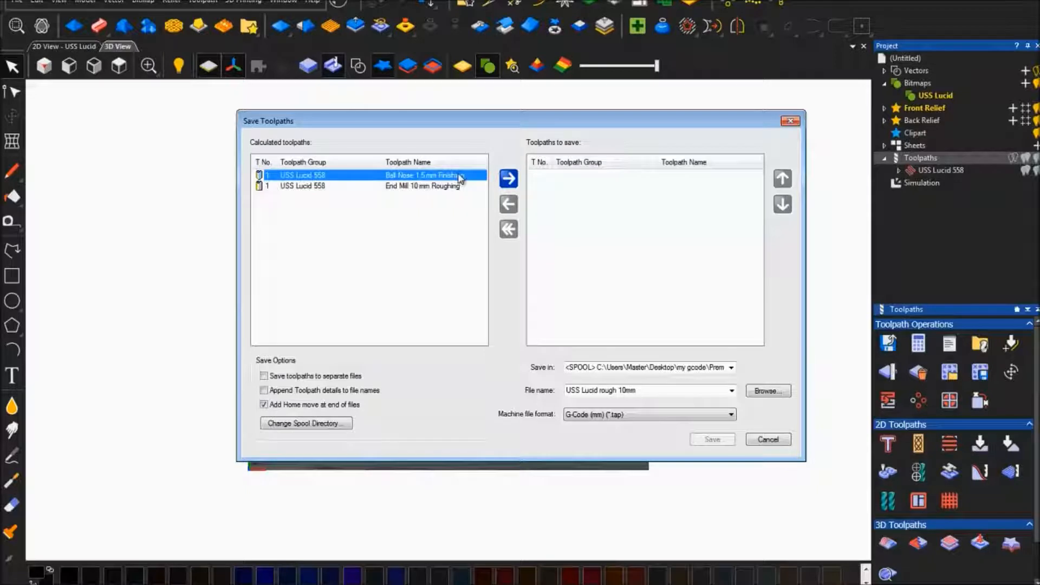
{"action": "left_click", "coordinate": [508, 180]}
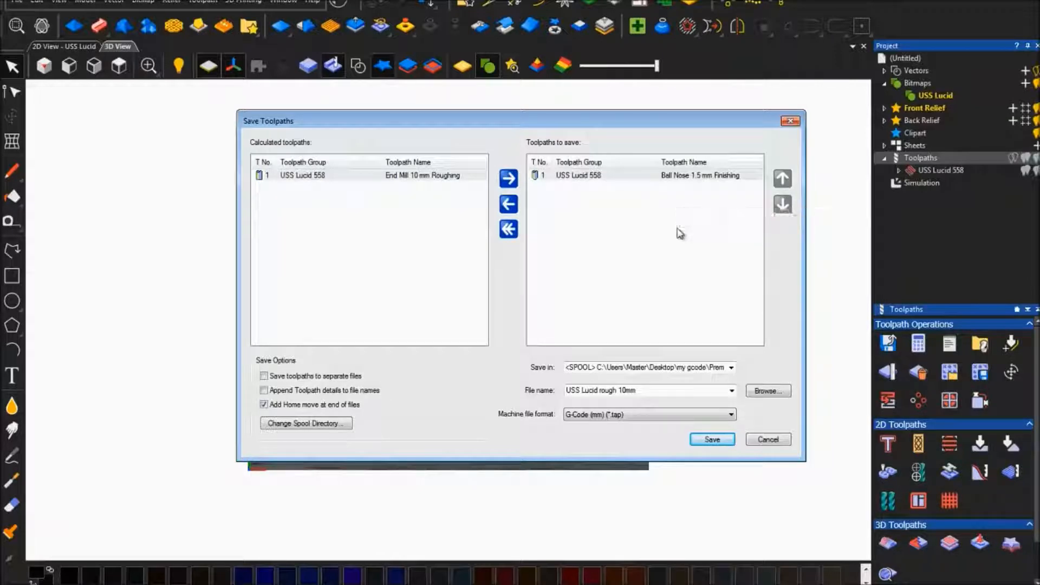
Save the finishing toolpath as USS Lucid finish 1.5mm, overwriting the existing file, and close the Save Toolpaths dialog.
{"action": "left_click", "coordinate": [607, 393]}
{"action": "double_click", "coordinate": [607, 393]}
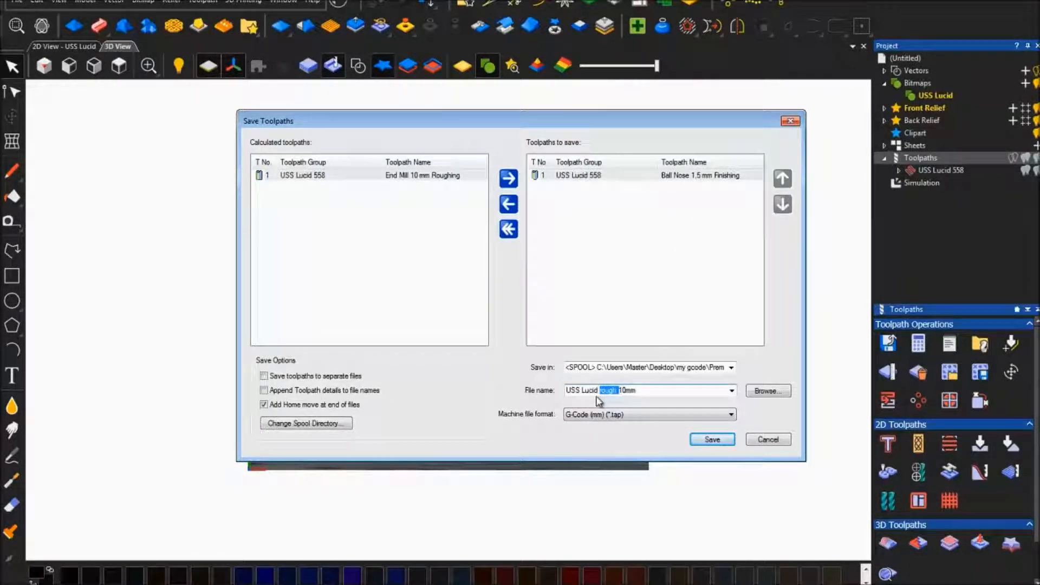
{"action": "type", "text": "finish"}
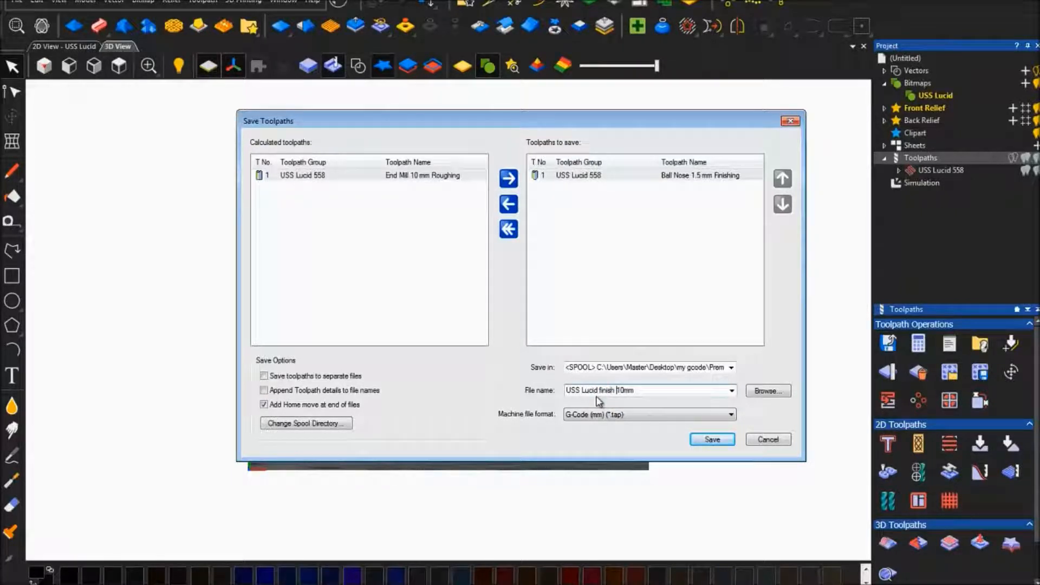
{"action": "type", "text": " 1."}
{"action": "key", "text": "Delete"}
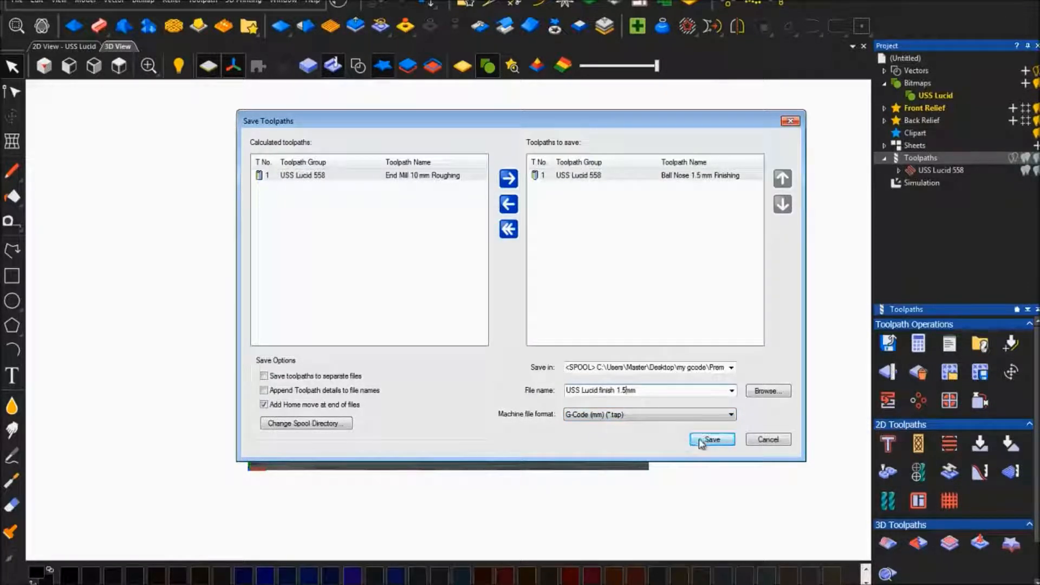
{"action": "left_click", "coordinate": [703, 443]}
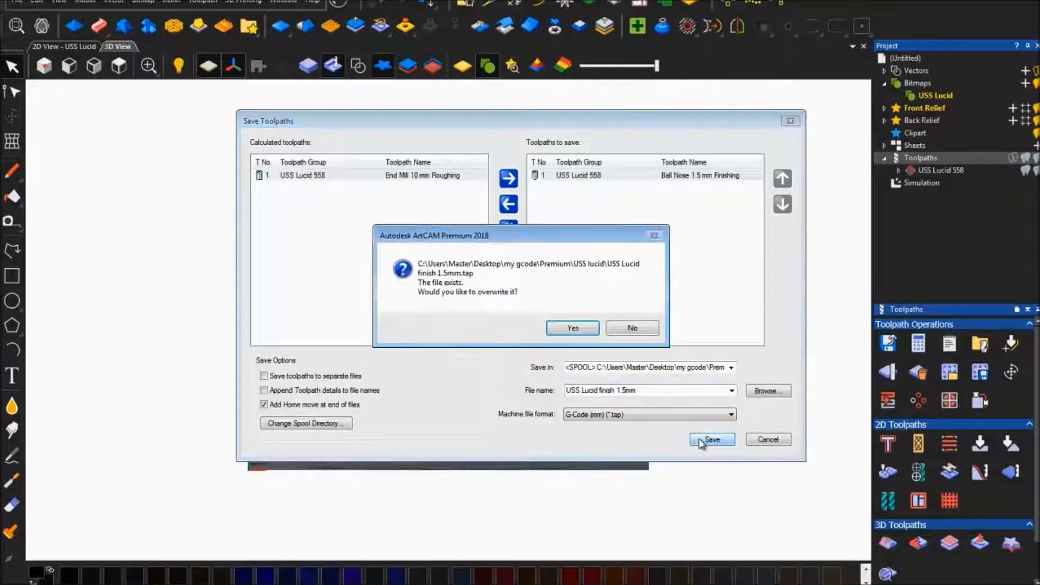
{"action": "left_click", "coordinate": [573, 328]}
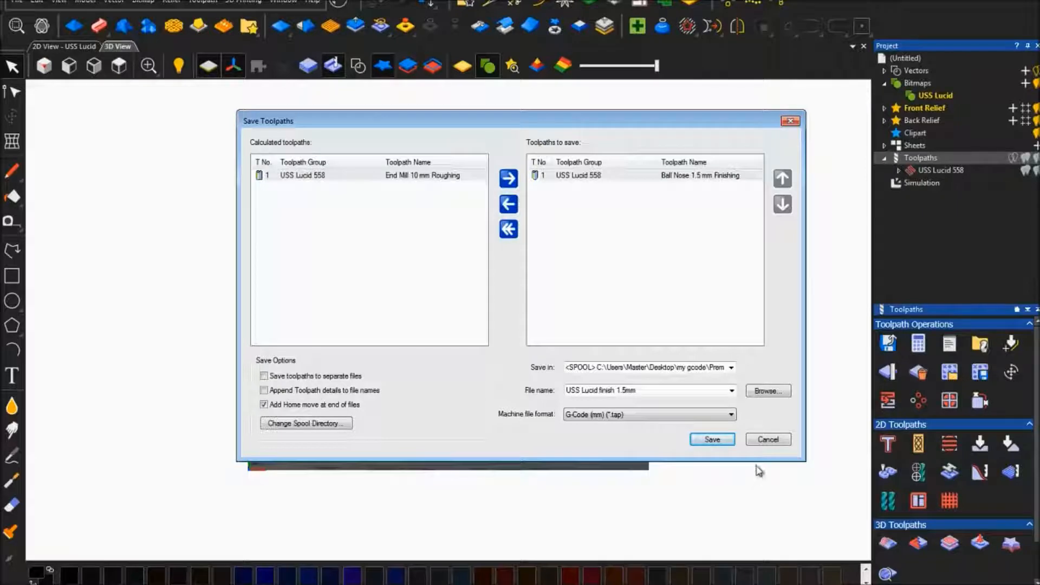
{"action": "left_click", "coordinate": [768, 440]}
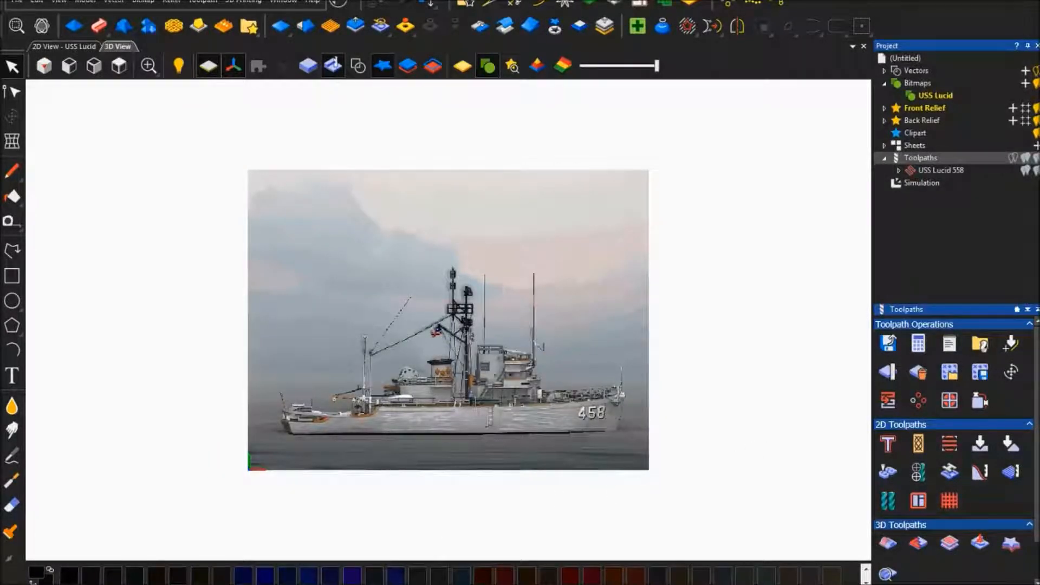